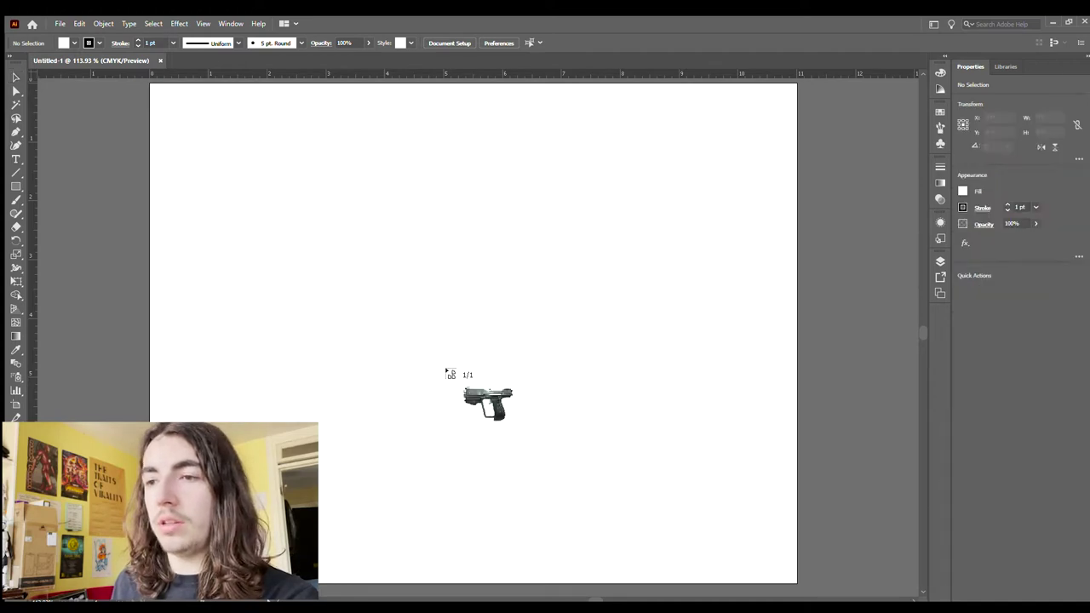
- Place the pistol reference image on the artboard and scale it down to about 11.94 × 8.71 in, aligned with the upper-left artboard corner
{"action": "left_click", "coordinate": [158, 92]}
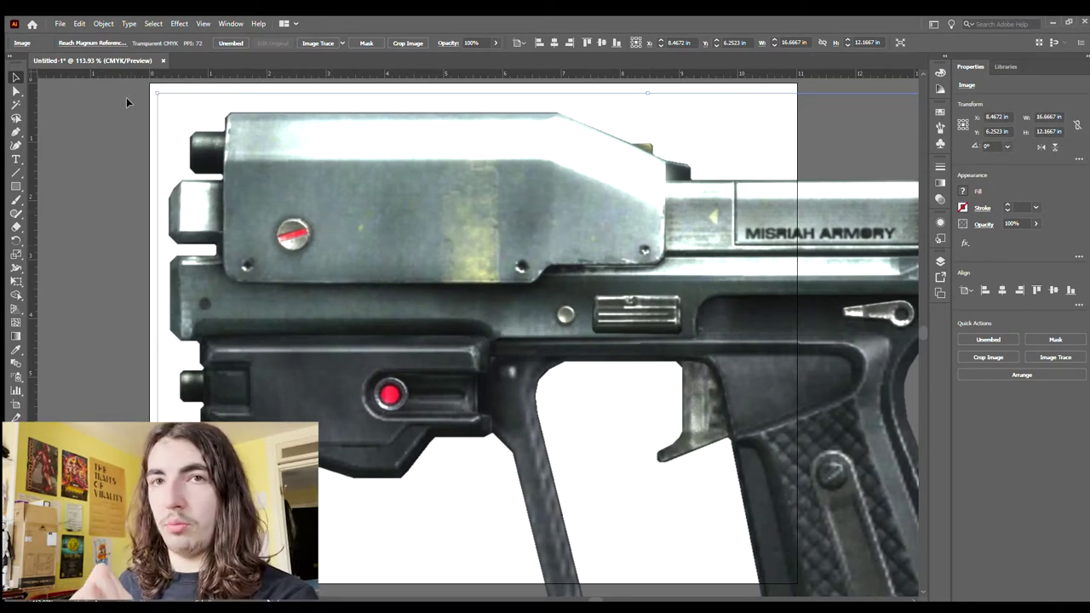
{"action": "left_click_drag", "start_coordinate": [157, 93], "coordinate": [319, 198]}
{"action": "key", "text": "ctrl+z"}
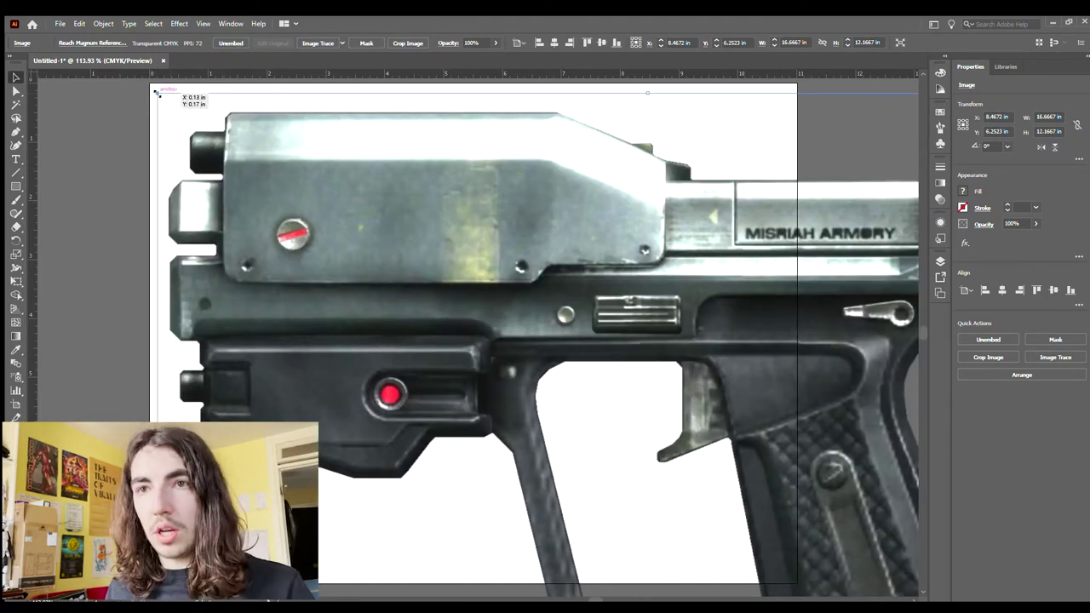
{"action": "left_click_drag", "start_coordinate": [157, 92], "coordinate": [433, 299]}
{"action": "left_click_drag", "start_coordinate": [720, 380], "coordinate": [451, 185]}
{"action": "left_click_drag", "start_coordinate": [319, 172], "coordinate": [304, 149]}
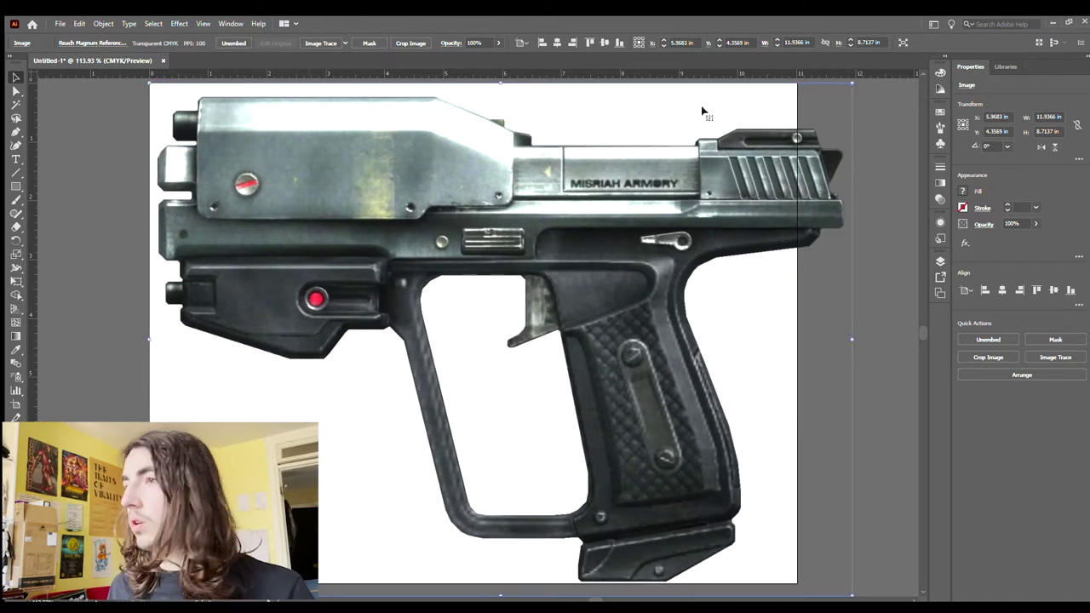
- Scale the reference image down to about 10.65 × 7.77 in and centre it horizontally on the artboard
{"action": "left_click_drag", "start_coordinate": [852, 82], "coordinate": [767, 118]}
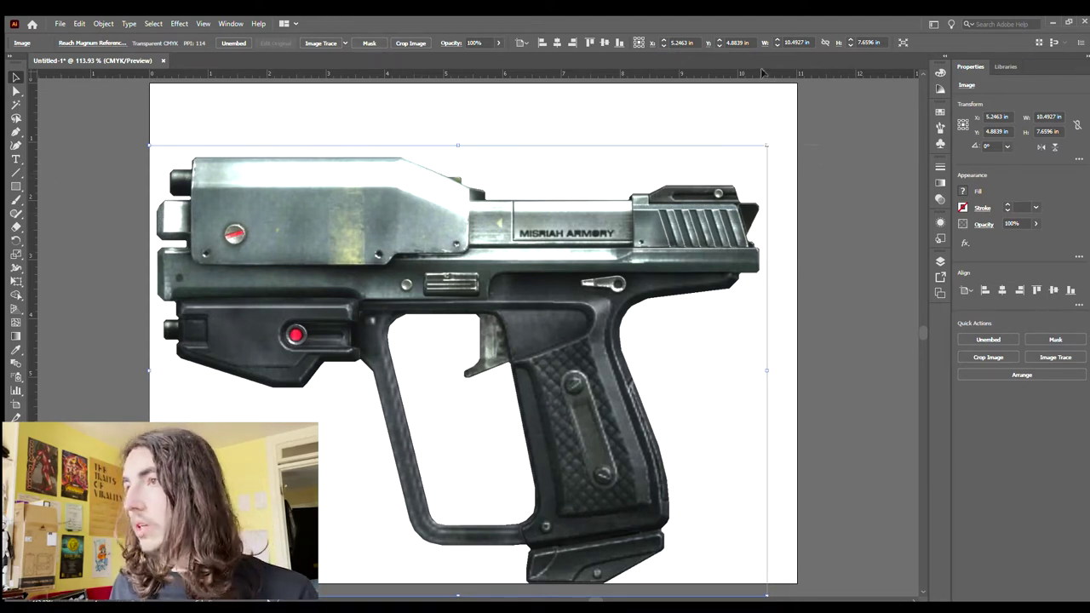
{"action": "left_click_drag", "start_coordinate": [766, 145], "coordinate": [766, 147]}
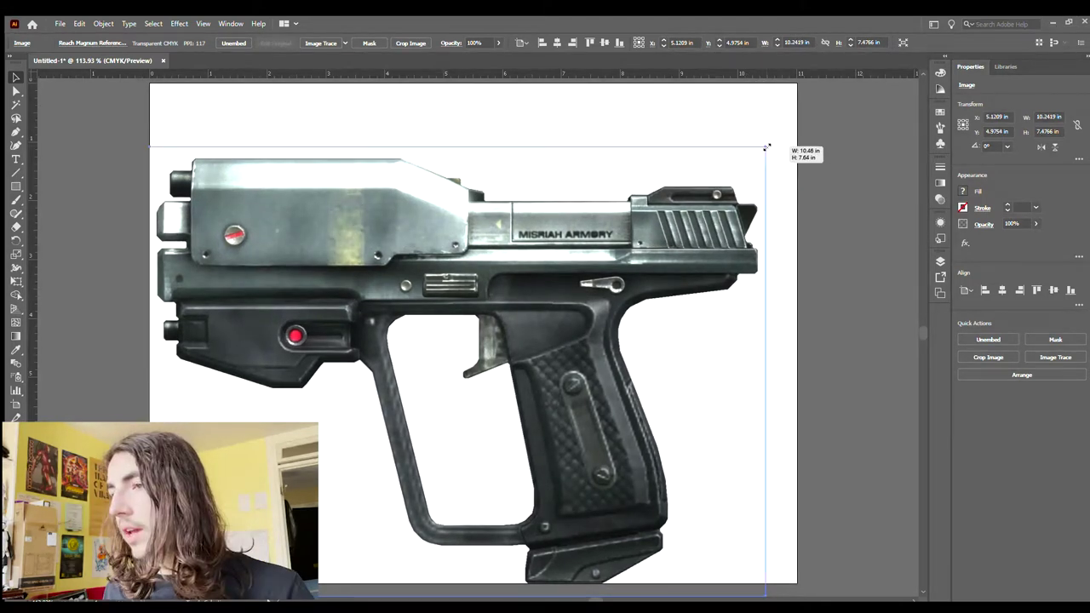
{"action": "left_click_drag", "start_coordinate": [767, 147], "coordinate": [783, 138]}
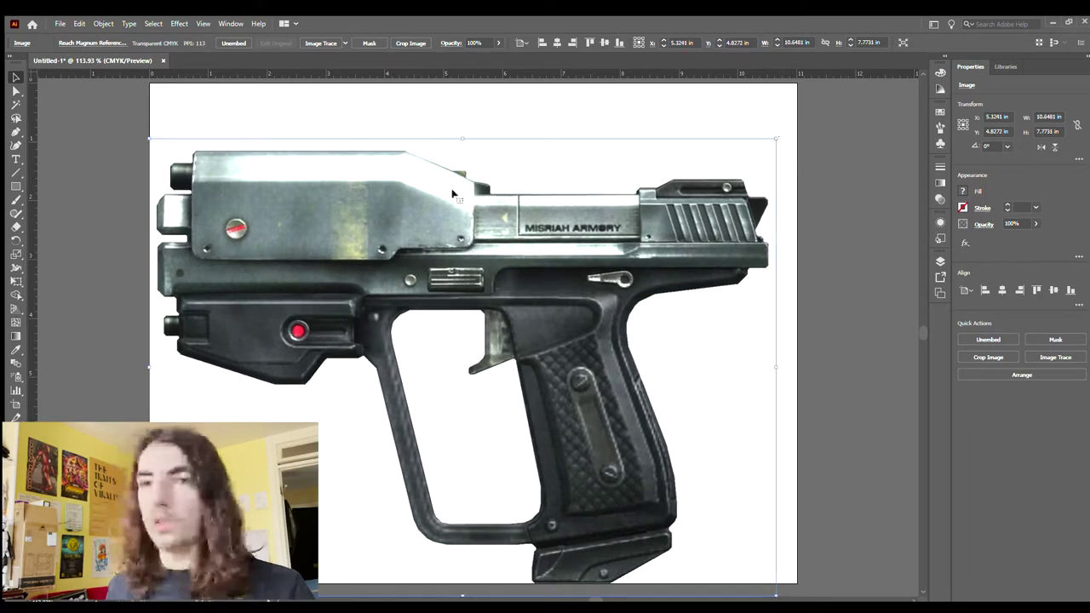
{"action": "left_click_drag", "start_coordinate": [415, 229], "coordinate": [429, 187]}
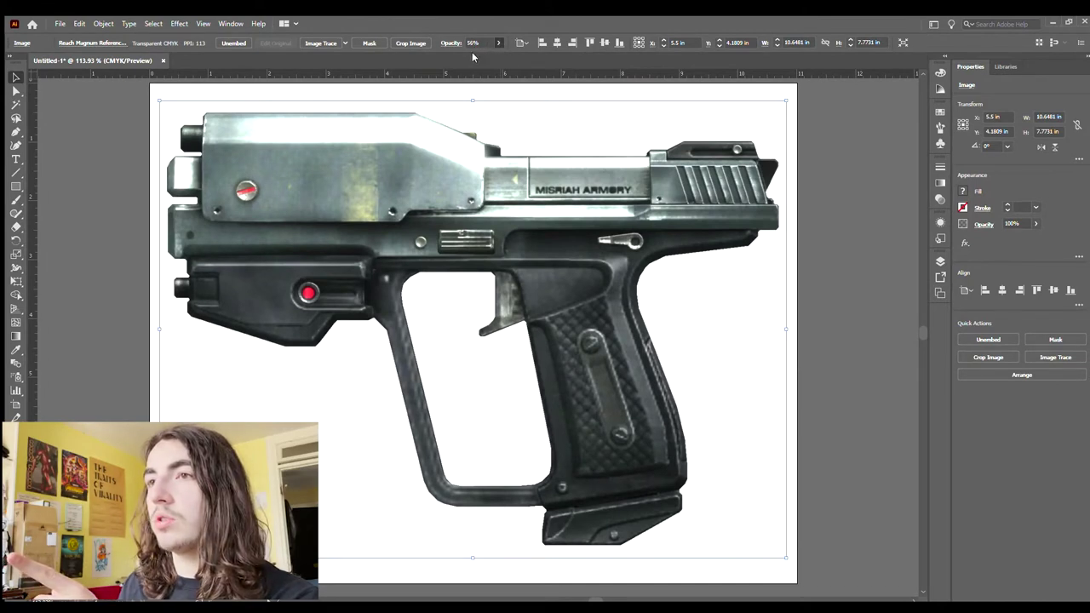
- Fade the reference image to partial opacity and set up the Pen tool with no fill and a 3 pt black stroke
{"action": "left_click_drag", "start_coordinate": [470, 53], "coordinate": [476, 53]}
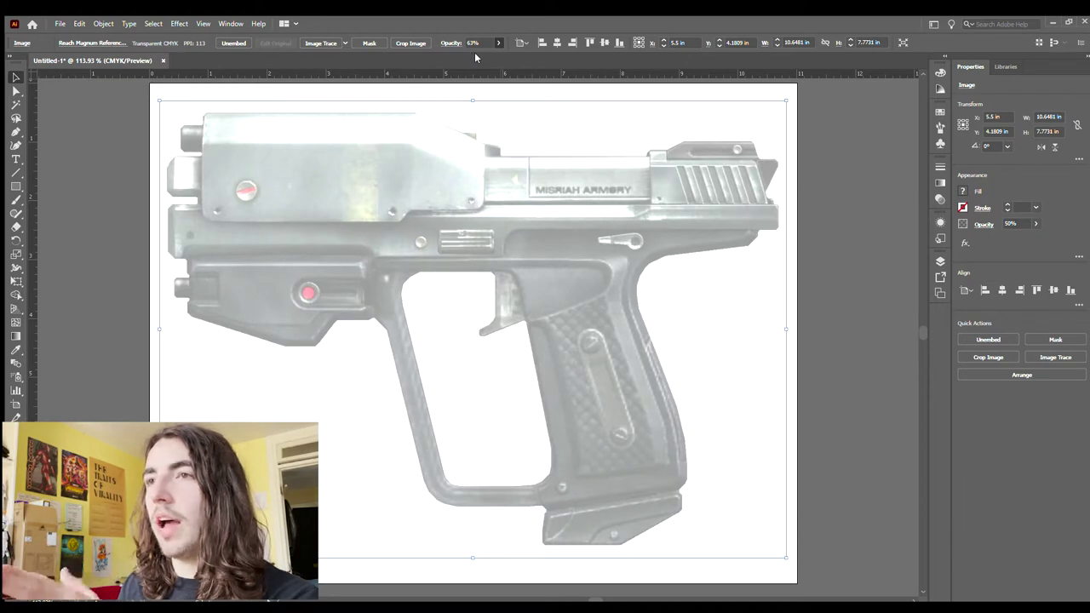
{"action": "left_click_drag", "start_coordinate": [475, 54], "coordinate": [477, 53]}
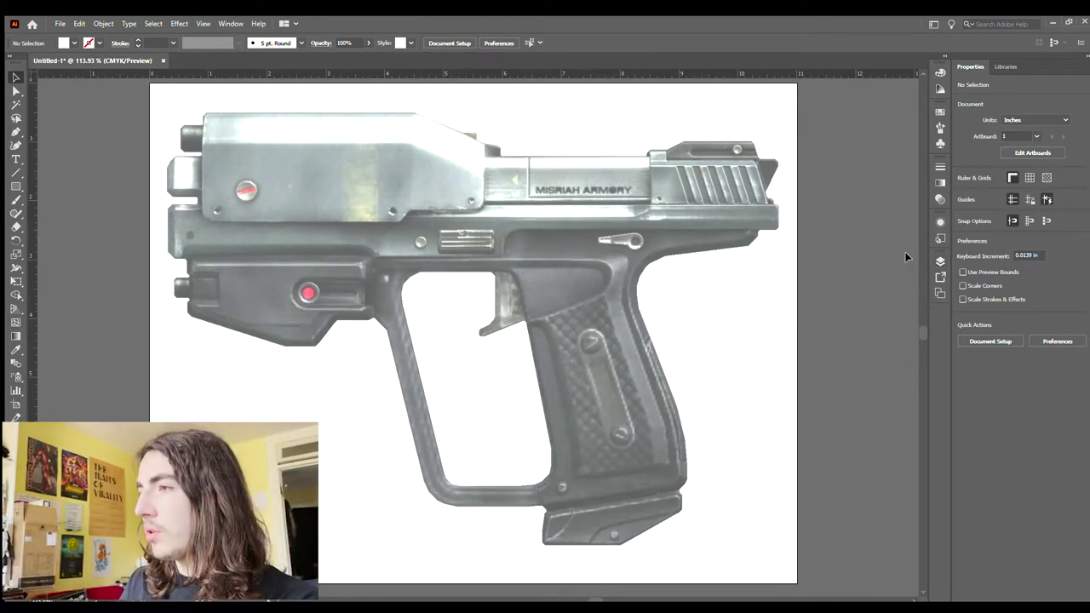
{"action": "left_click", "coordinate": [14, 132]}
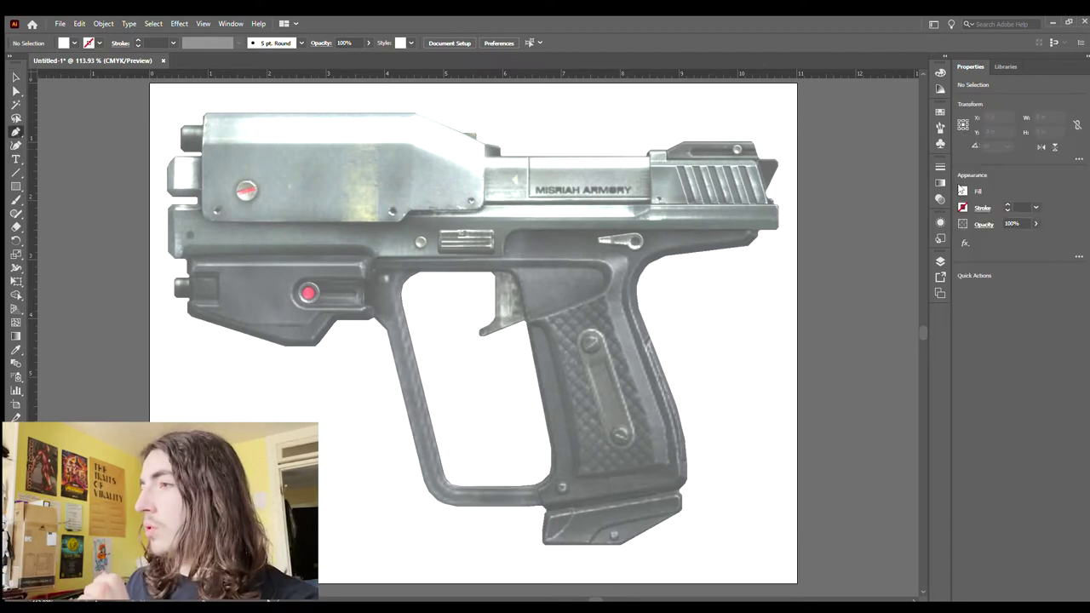
{"action": "left_click", "coordinate": [1007, 204]}
{"action": "left_click", "coordinate": [1007, 205]}
{"action": "left_click", "coordinate": [1007, 205]}
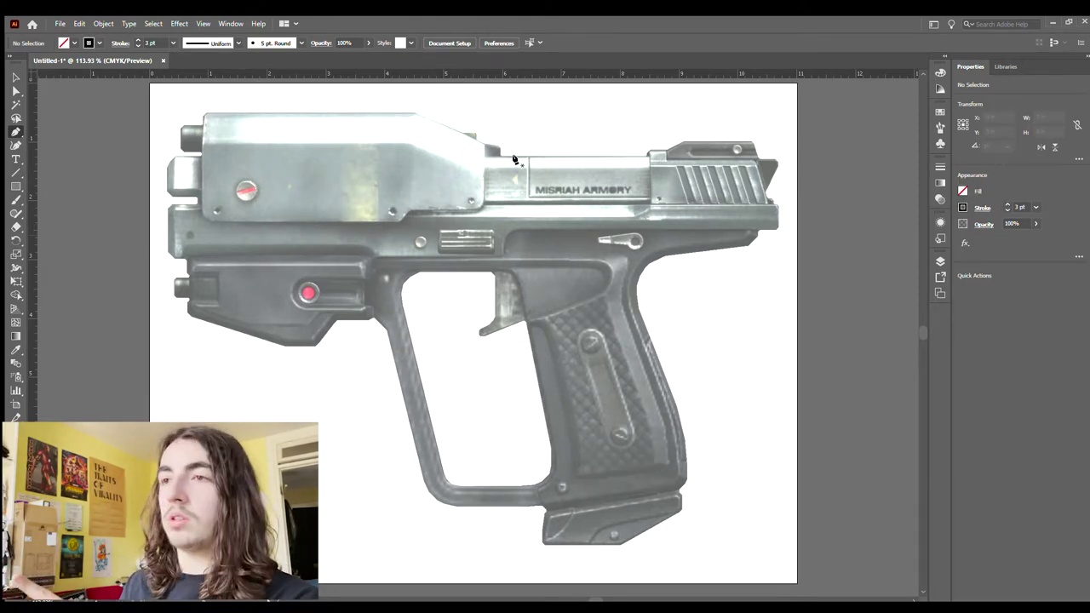
- Trace the pistol's upper outline from the front upper corner along the barrel and rear sight to the slide's rear lower corner
{"action": "left_click", "coordinate": [205, 111]}
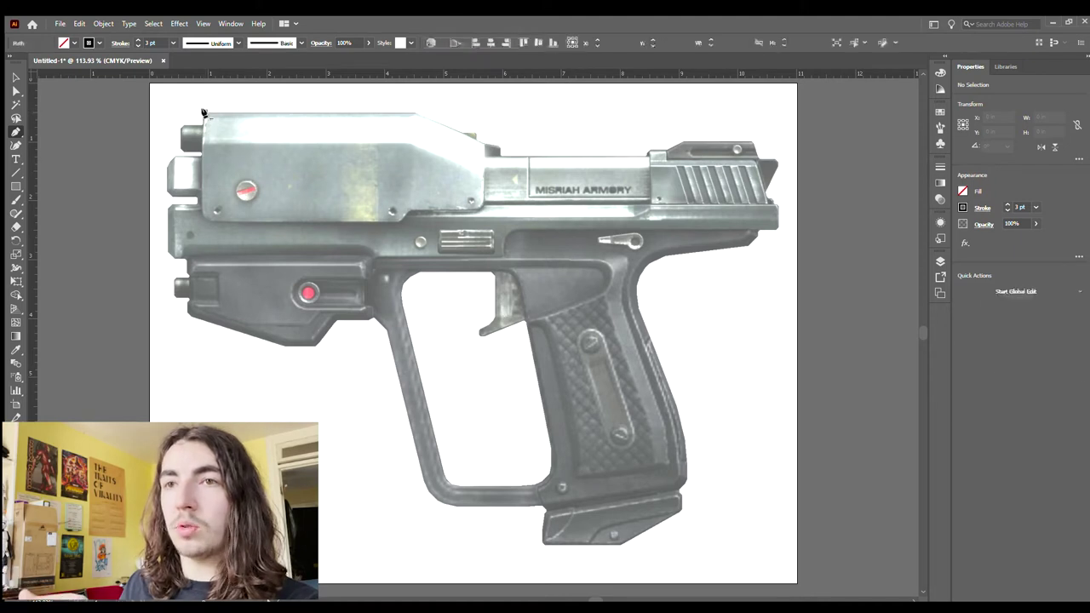
{"action": "left_click", "coordinate": [413, 113]}
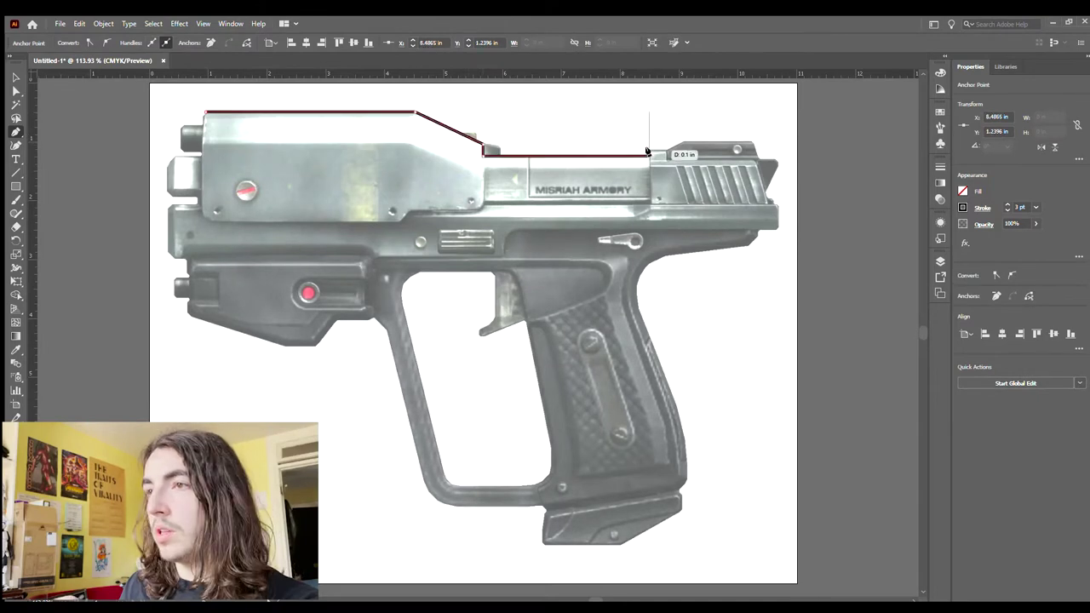
{"action": "left_click", "coordinate": [649, 151]}
{"action": "left_click", "coordinate": [664, 151]}
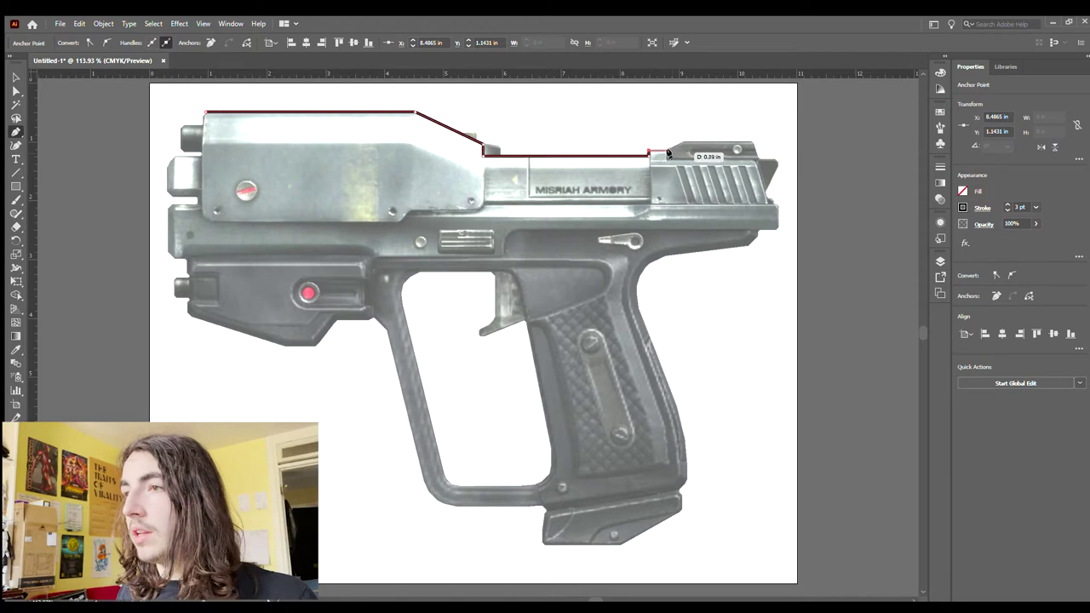
{"action": "left_click", "coordinate": [667, 150]}
{"action": "left_click", "coordinate": [679, 141]}
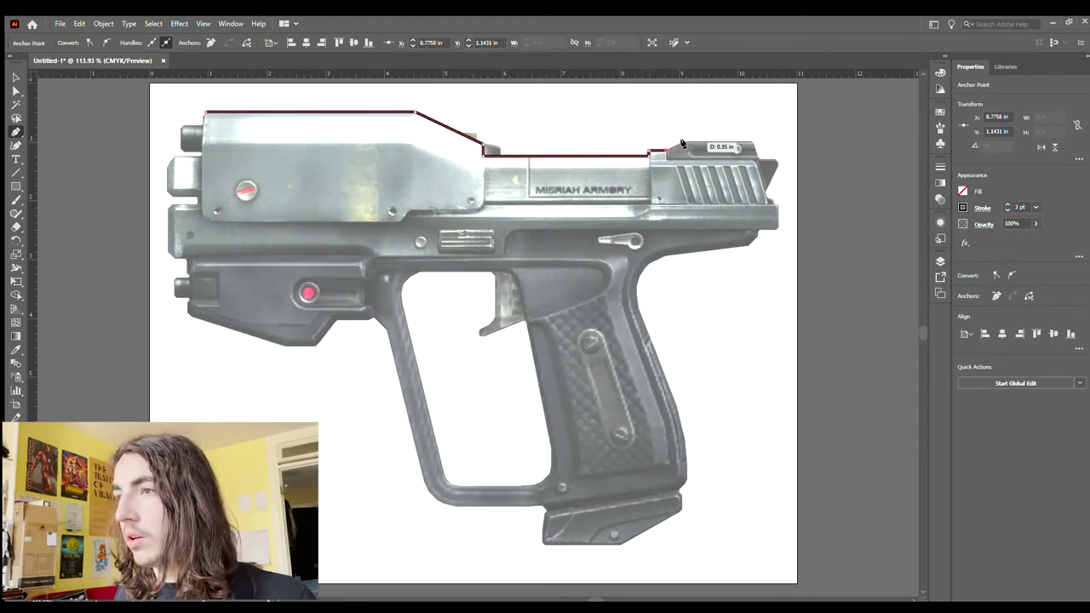
{"action": "left_click", "coordinate": [682, 143]}
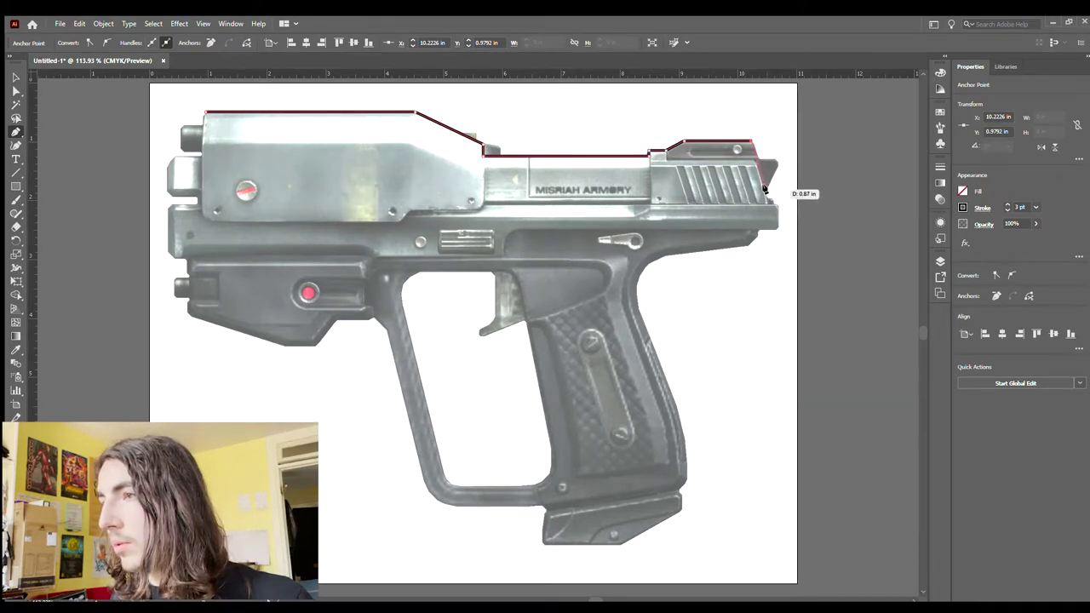
{"action": "left_click", "coordinate": [777, 228]}
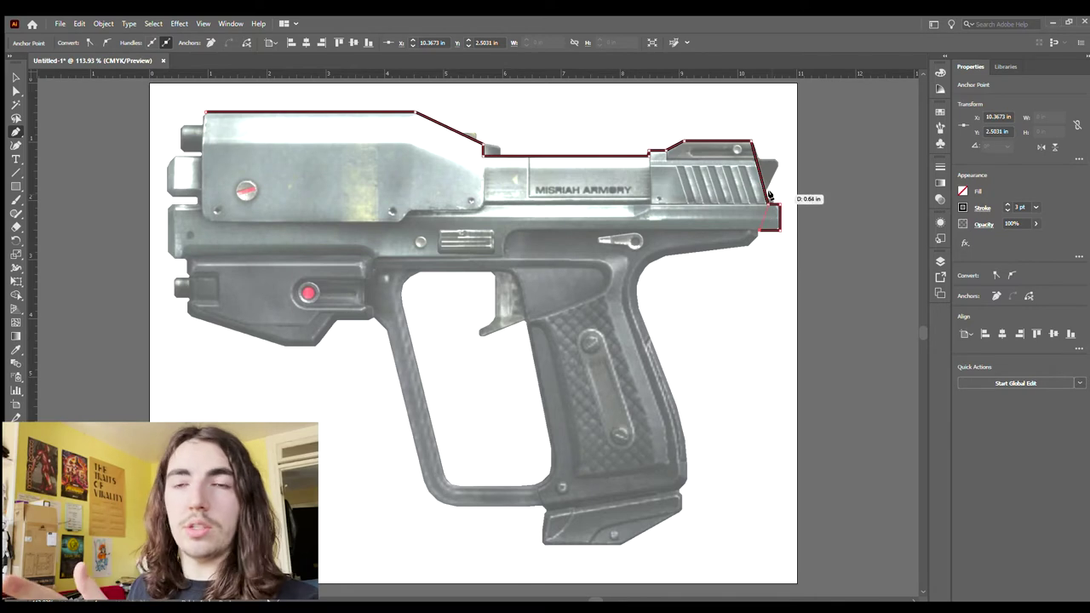
{"action": "left_click", "coordinate": [761, 230]}
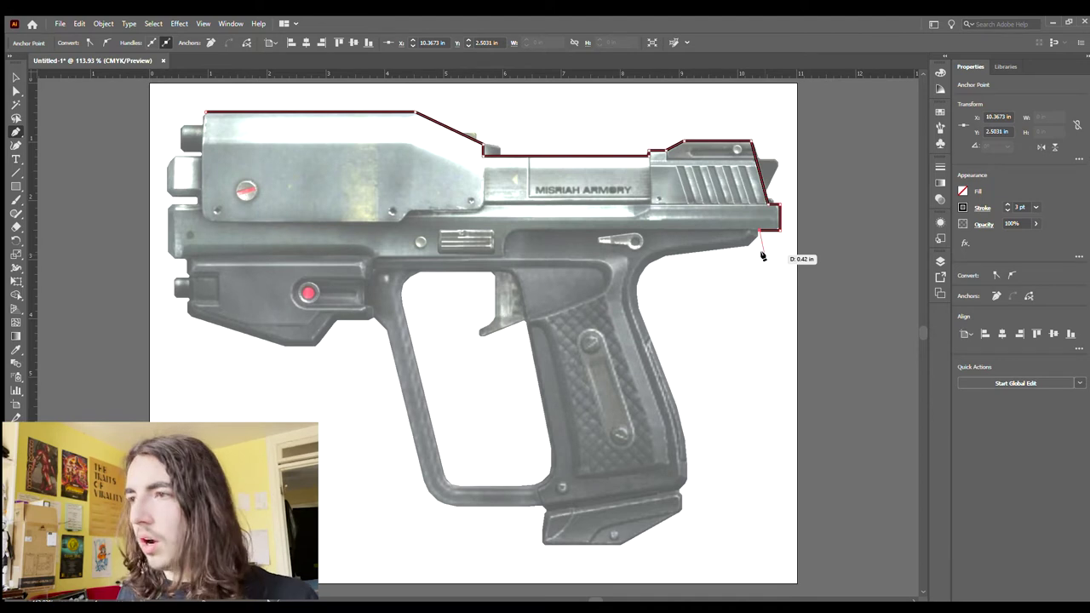
- Continue the outline with curved segments under the rear of the frame, down the back of the grip and along the grip's base
{"action": "left_click", "coordinate": [739, 247], "text": "ctrl"}
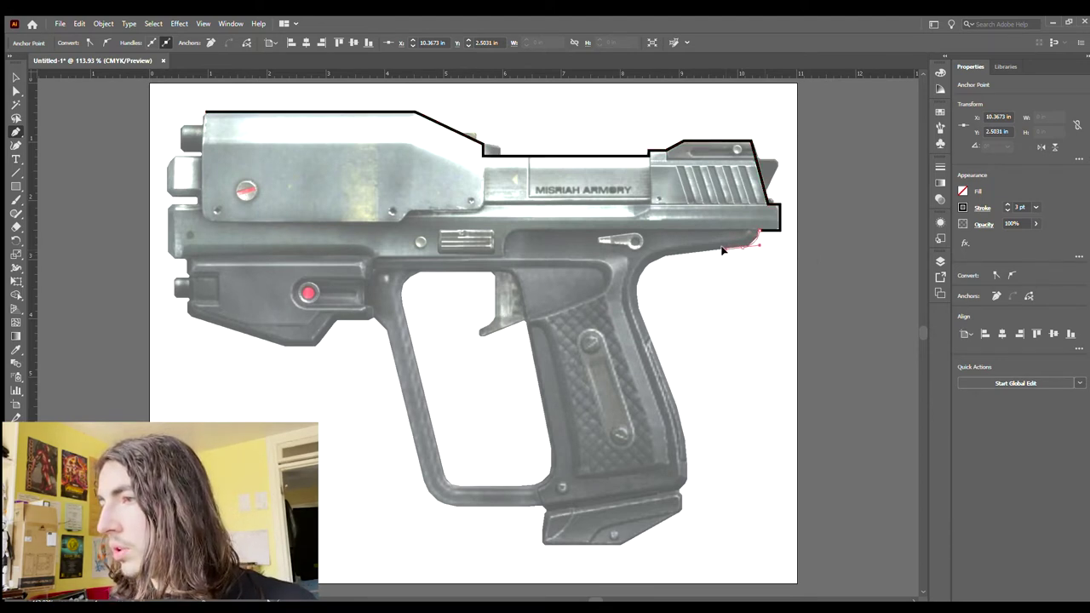
{"action": "left_click_drag", "start_coordinate": [722, 251], "coordinate": [725, 249]}
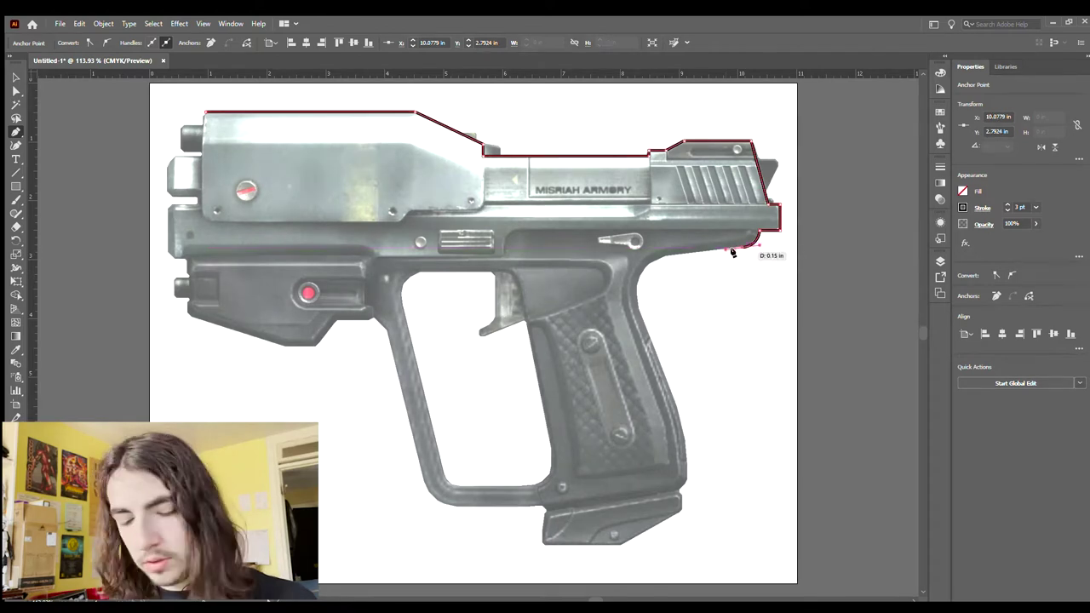
{"action": "left_click_drag", "start_coordinate": [733, 252], "coordinate": [634, 308]}
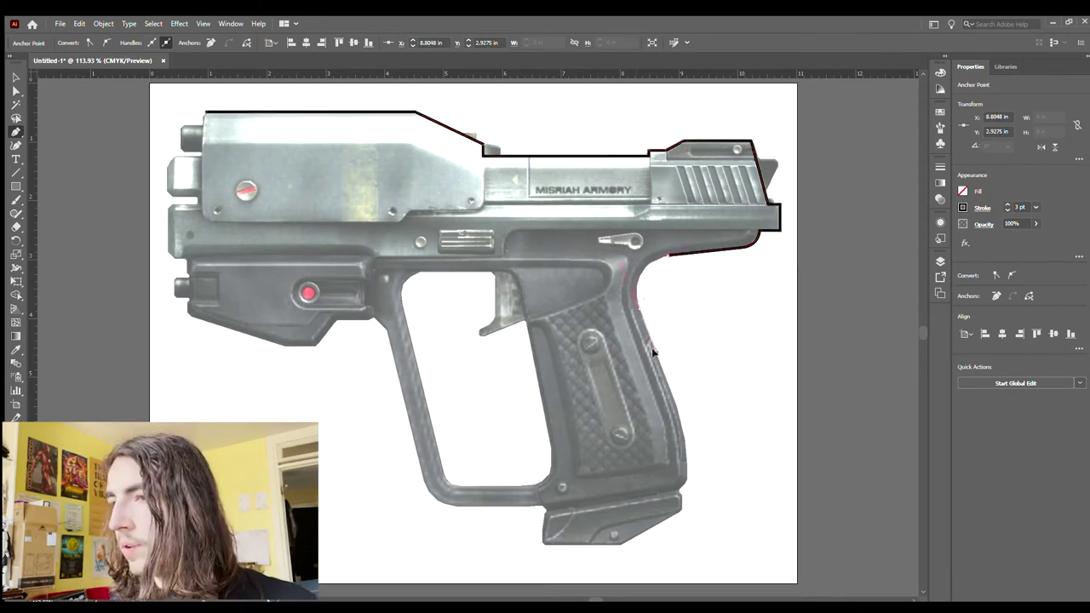
{"action": "left_click_drag", "start_coordinate": [646, 347], "coordinate": [683, 406]}
{"action": "left_click_drag", "start_coordinate": [685, 479], "coordinate": [673, 518]}
{"action": "left_click_drag", "start_coordinate": [688, 415], "coordinate": [688, 288]}
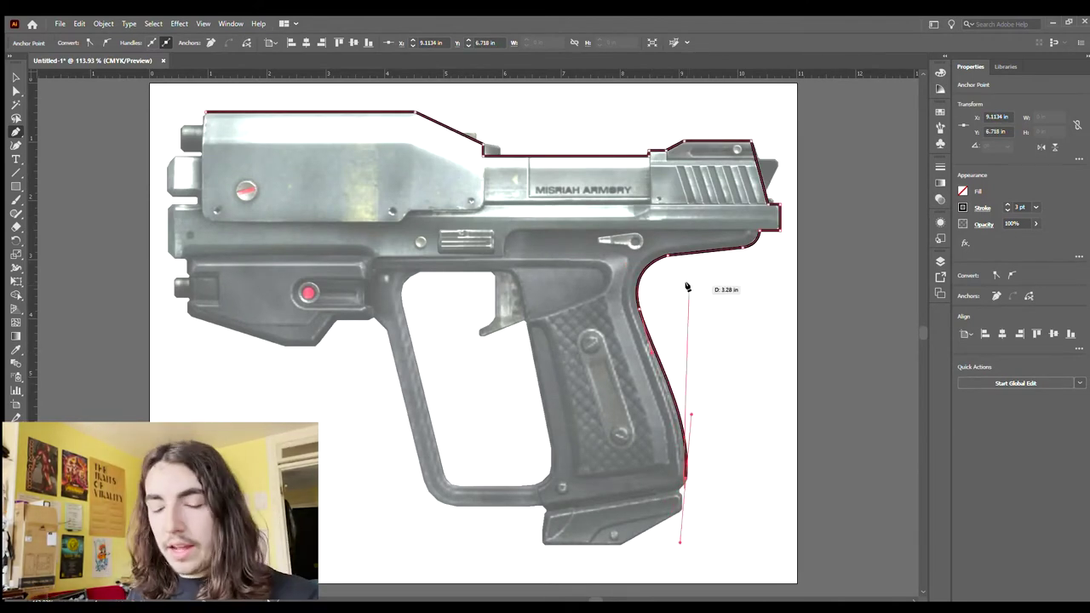
{"action": "left_click_drag", "start_coordinate": [684, 479], "coordinate": [678, 490]}
{"action": "left_click", "coordinate": [677, 487]}
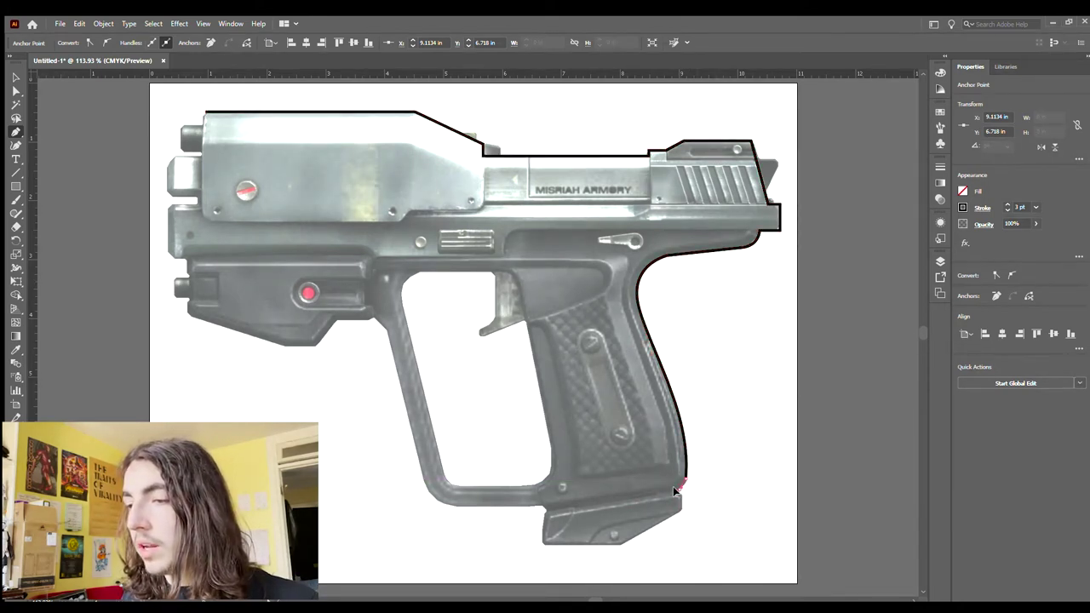
{"action": "left_click_drag", "start_coordinate": [669, 488], "coordinate": [667, 488]}
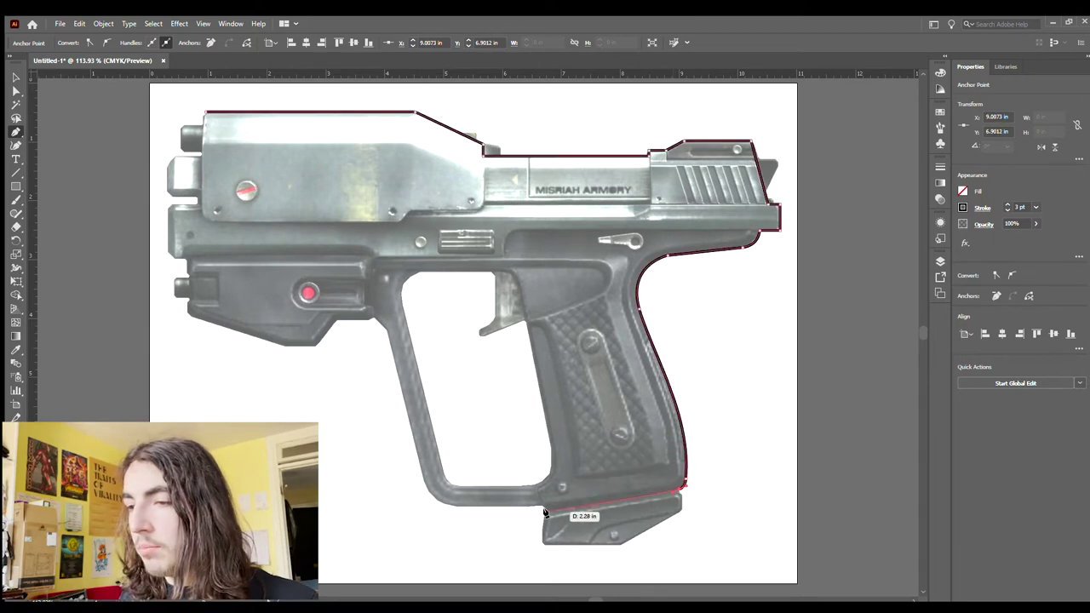
{"action": "left_click", "coordinate": [547, 510]}
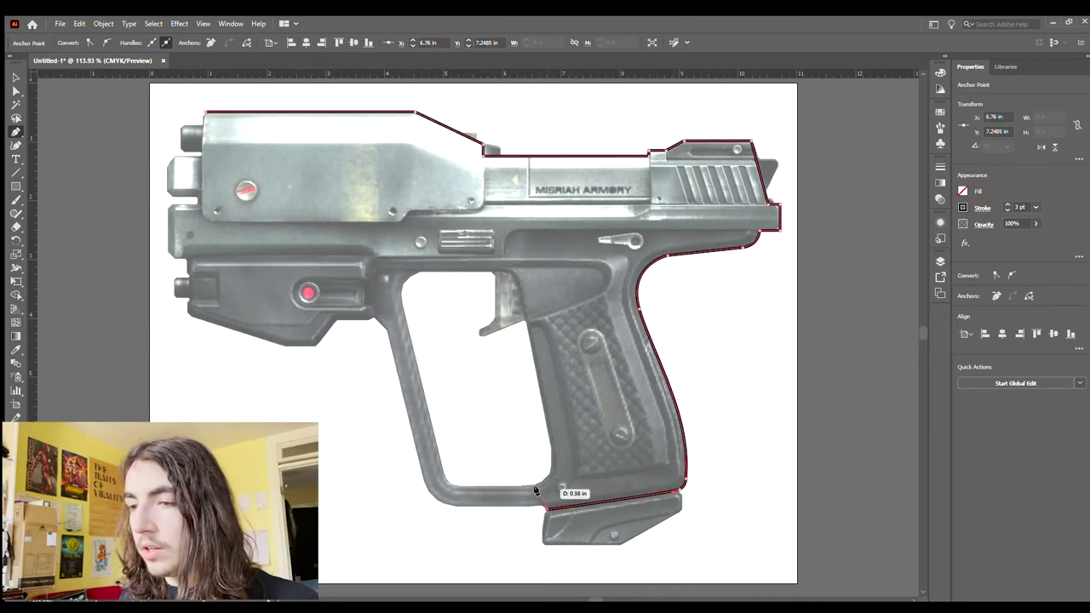
- Continue the outline up the front of the grip and curve it into the frame's lower edge behind the trigger
{"action": "mouse_move", "coordinate": [536, 490]}
{"action": "left_mouse_down"}
{"action": "mouse_move", "coordinate": [546, 507]}
{"action": "mouse_move", "coordinate": [537, 491]}
{"action": "mouse_move", "coordinate": [550, 475]}
{"action": "mouse_move", "coordinate": [548, 422]}
{"action": "left_mouse_up"}
{"action": "key", "text": "ctrl+z"}
{"action": "mouse_move", "coordinate": [550, 468]}
{"action": "left_mouse_down"}
{"action": "mouse_move", "coordinate": [579, 449]}
{"action": "mouse_move", "coordinate": [594, 470]}
{"action": "mouse_move", "coordinate": [596, 459]}
{"action": "mouse_move", "coordinate": [575, 463]}
{"action": "mouse_move", "coordinate": [517, 356]}
{"action": "mouse_move", "coordinate": [541, 400]}
{"action": "mouse_move", "coordinate": [546, 459]}
{"action": "mouse_move", "coordinate": [540, 438]}
{"action": "mouse_move", "coordinate": [553, 402]}
{"action": "mouse_move", "coordinate": [565, 430]}
{"action": "mouse_move", "coordinate": [549, 461]}
{"action": "mouse_move", "coordinate": [519, 288]}
{"action": "mouse_move", "coordinate": [525, 325]}
{"action": "mouse_move", "coordinate": [576, 309]}
{"action": "mouse_move", "coordinate": [575, 339]}
{"action": "left_mouse_up"}
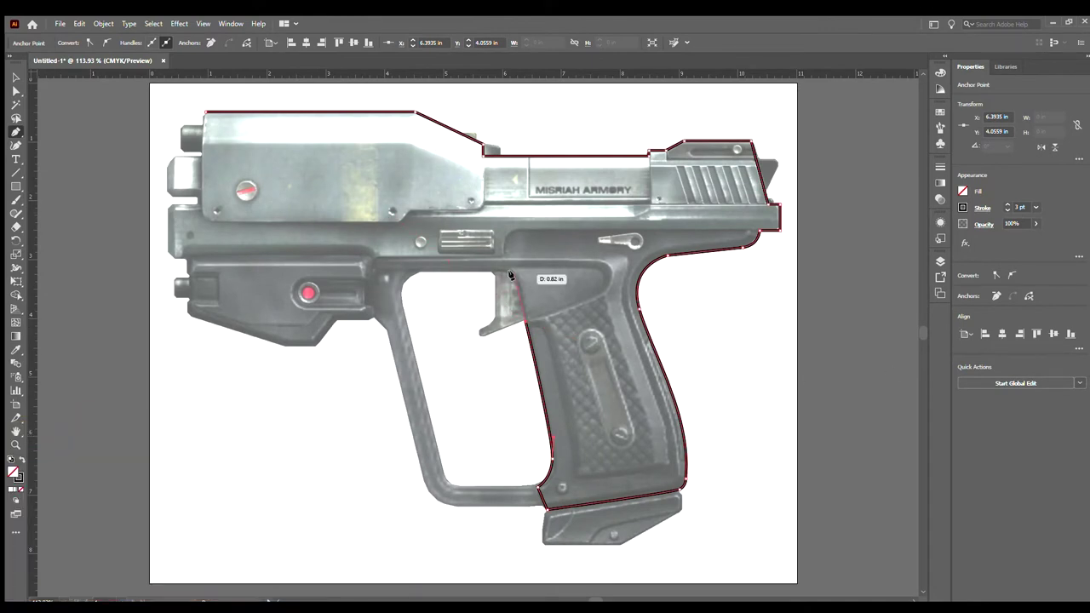
{"action": "left_click_drag", "start_coordinate": [509, 272], "coordinate": [446, 283]}
{"action": "key", "text": "ctrl+z"}
{"action": "key", "text": "v"}
{"action": "left_click", "coordinate": [13, 131]}
{"action": "left_click", "coordinate": [14, 130]}
{"action": "left_click_drag", "start_coordinate": [501, 271], "coordinate": [419, 271]}
- Continue the outline along the frame's lower edge and around the module beneath the barrel up to its front upper corner
{"action": "left_click", "coordinate": [374, 270]}
{"action": "left_click", "coordinate": [374, 318]}
{"action": "left_click", "coordinate": [337, 320]}
{"action": "left_click", "coordinate": [316, 347]}
{"action": "left_click", "coordinate": [285, 348]}
{"action": "left_click", "coordinate": [187, 317]}
{"action": "left_click_drag", "start_coordinate": [184, 306], "coordinate": [184, 307]}
{"action": "left_click", "coordinate": [184, 258]}
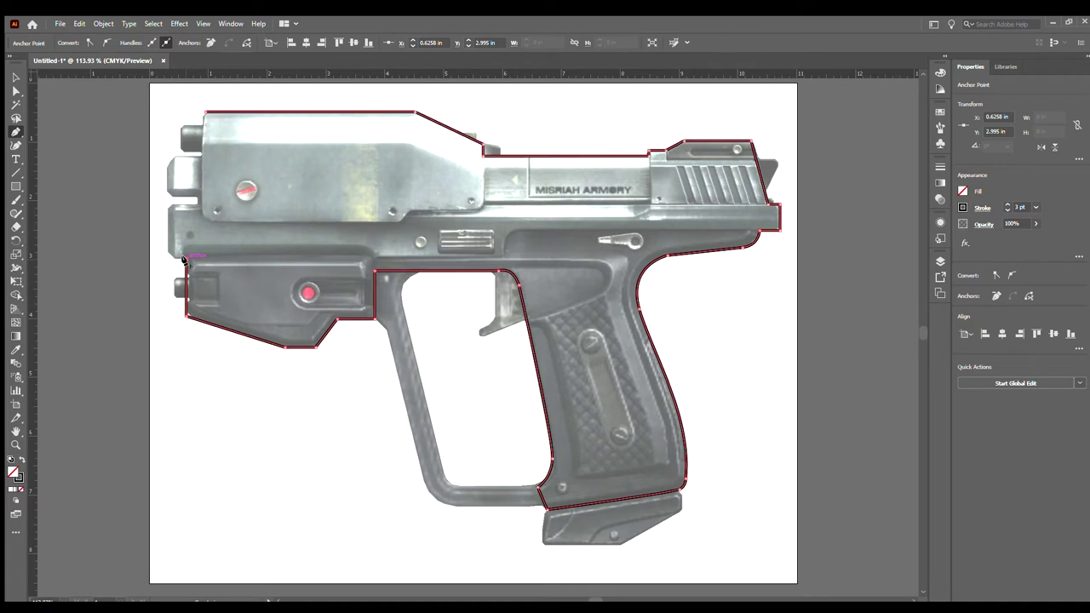
- Trace the stepped front end of the pistol and close the main body outline at its starting point
{"action": "left_click", "coordinate": [167, 257]}
{"action": "left_click", "coordinate": [167, 156]}
{"action": "left_click", "coordinate": [200, 155]}
{"action": "left_click", "coordinate": [203, 111]}
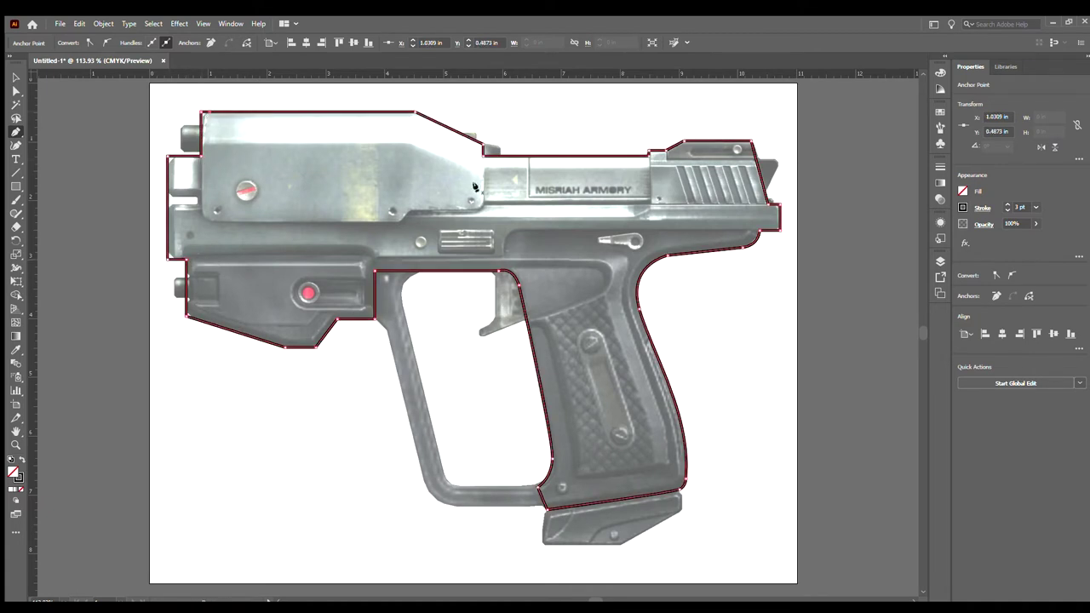
{"action": "mouse_move", "coordinate": [587, 503]}
{"action": "left_mouse_down"}
{"action": "mouse_move", "coordinate": [562, 509]}
{"action": "mouse_move", "coordinate": [591, 521]}
{"action": "left_mouse_up"}
{"action": "key", "text": "ctrl+z"}
{"action": "key", "text": "ctrl+z"}
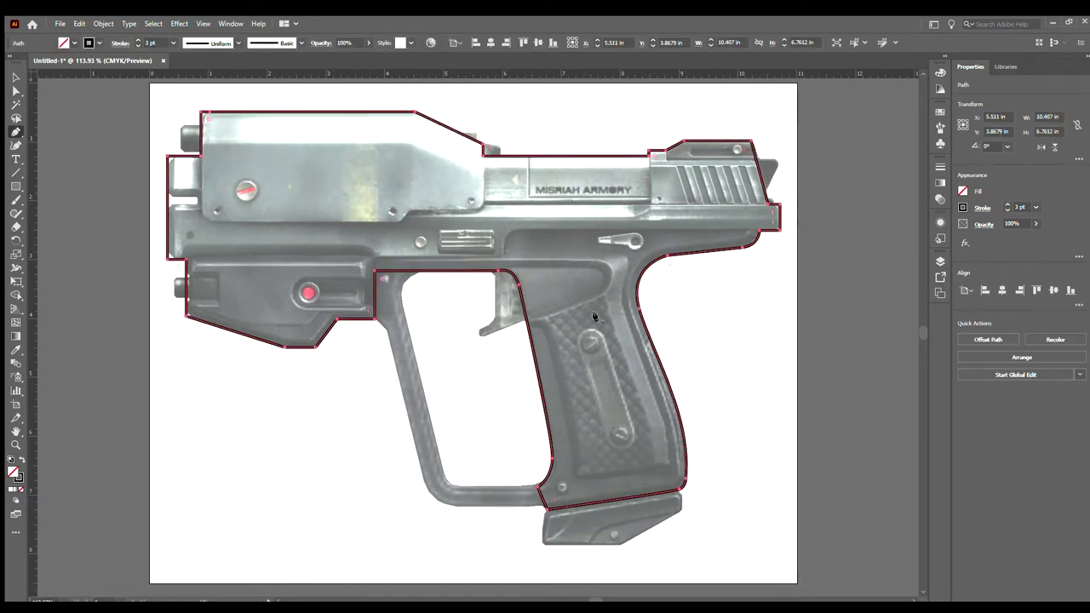
- Trace the magazine base below the grip as a separate shape with the 3 pt stroke and end the path
{"action": "left_click", "coordinate": [543, 543]}
{"action": "left_click", "coordinate": [622, 544]}
{"action": "left_click", "coordinate": [682, 510]}
{"action": "left_click", "coordinate": [684, 486]}
{"action": "left_click", "coordinate": [545, 507]}
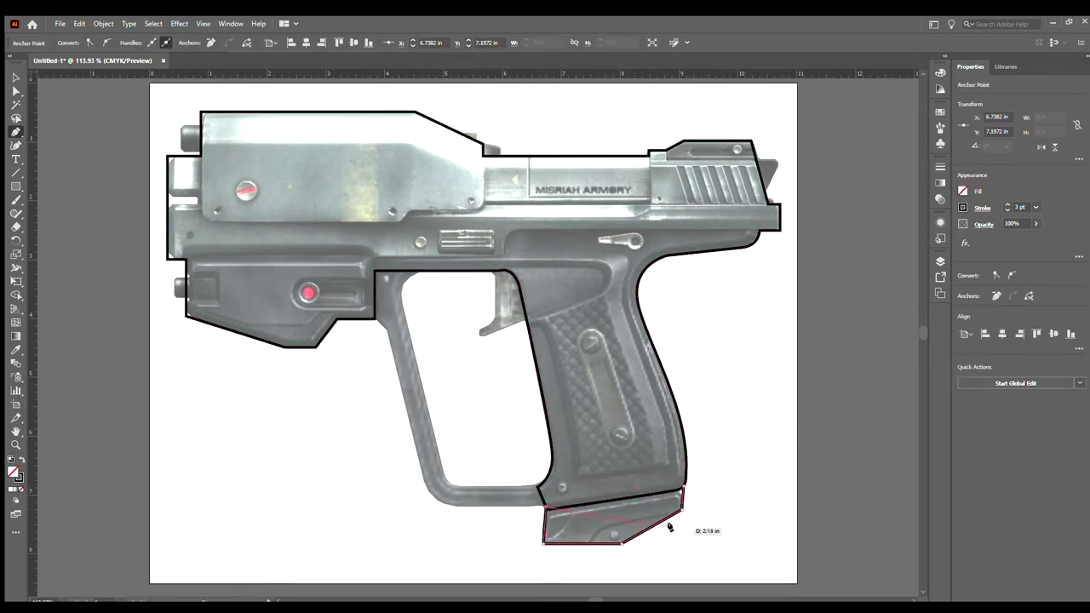
{"action": "key", "text": "Escape"}
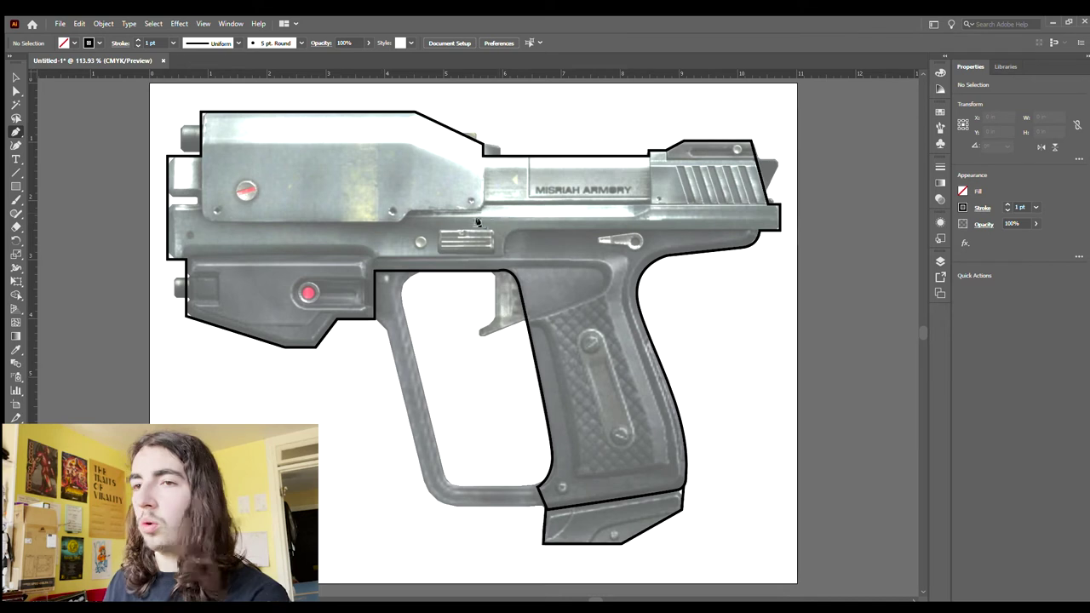
- Outline the two small cylinders protruding from the pistol's front end with a 2 pt black stroke
{"action": "left_click", "coordinate": [472, 329]}
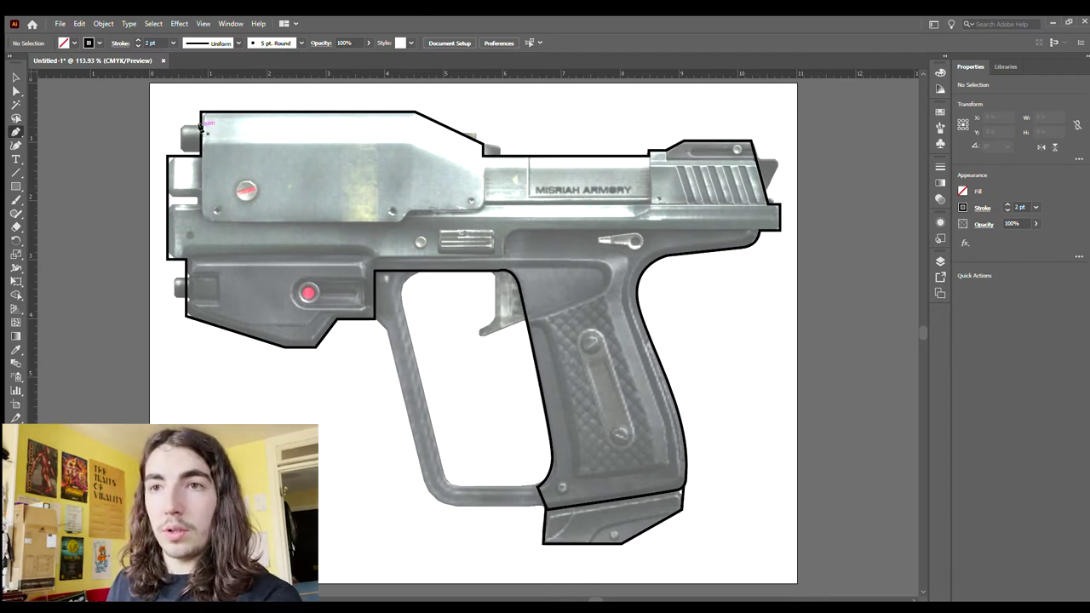
{"action": "left_click", "coordinate": [202, 125]}
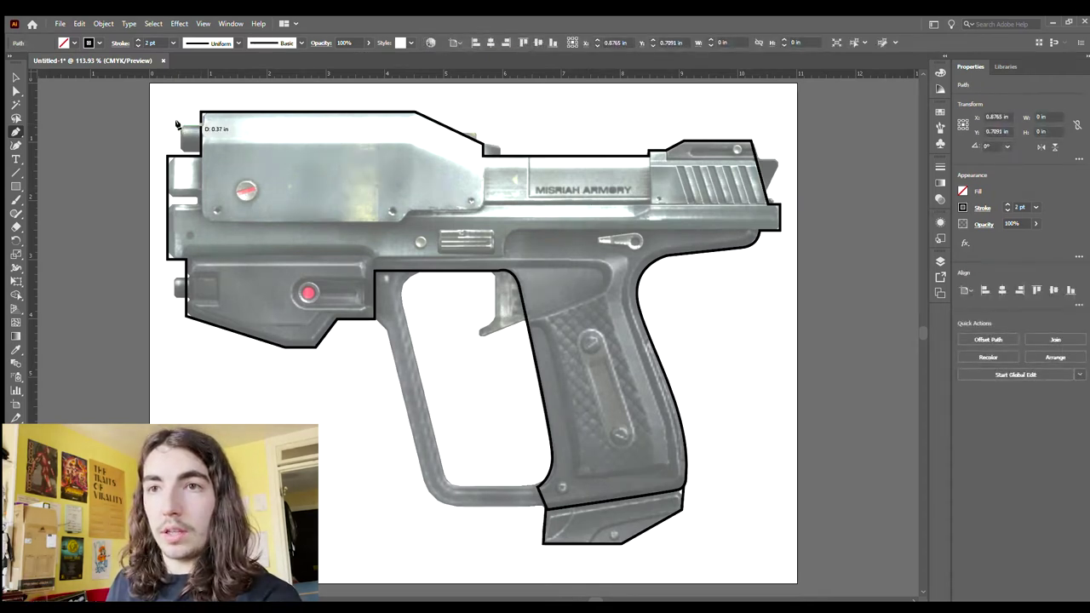
{"action": "left_click", "coordinate": [180, 125]}
{"action": "left_click", "coordinate": [182, 151]}
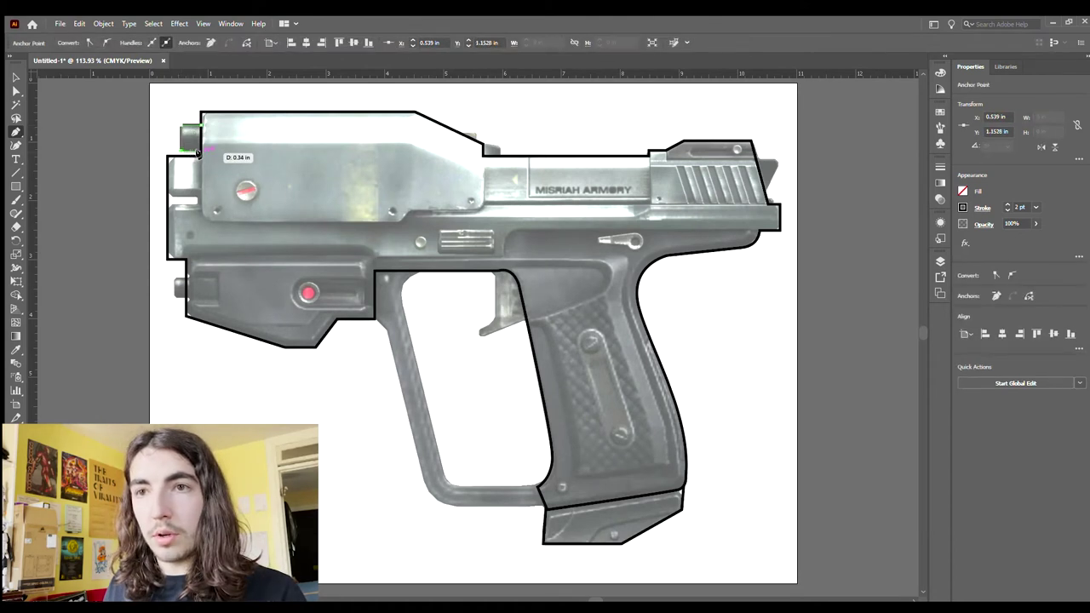
{"action": "left_click_drag", "start_coordinate": [198, 152], "coordinate": [219, 225]}
{"action": "left_click_drag", "start_coordinate": [180, 292], "coordinate": [376, 479]}
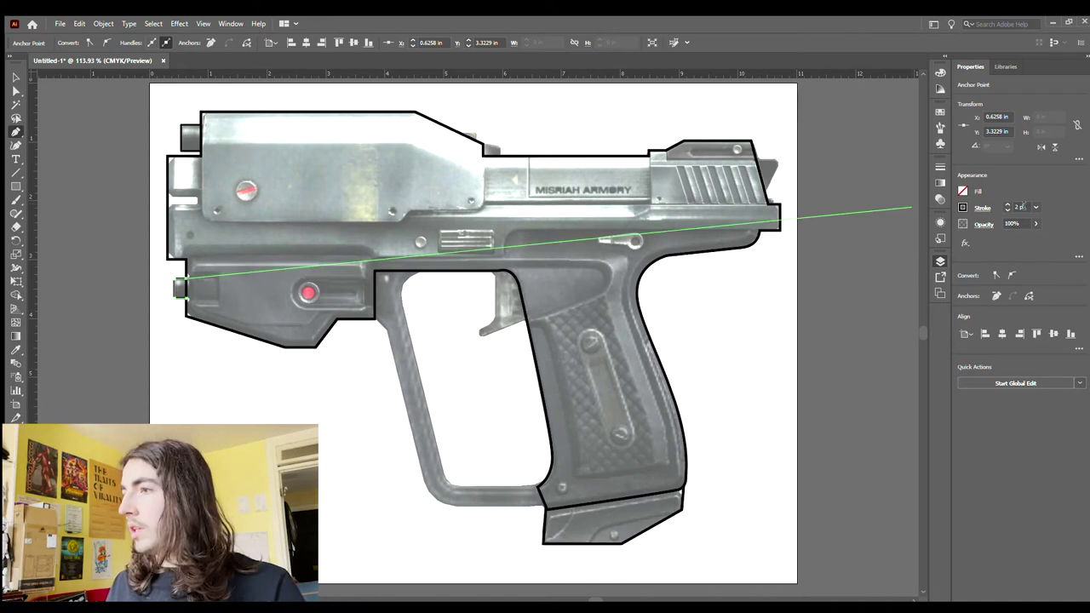
- Trace the front and lower edges of the slide panel around the MISRIAH ARMORY lettering with a 1 pt black stroke
{"action": "left_click", "coordinate": [221, 377], "text": "ctrl"}
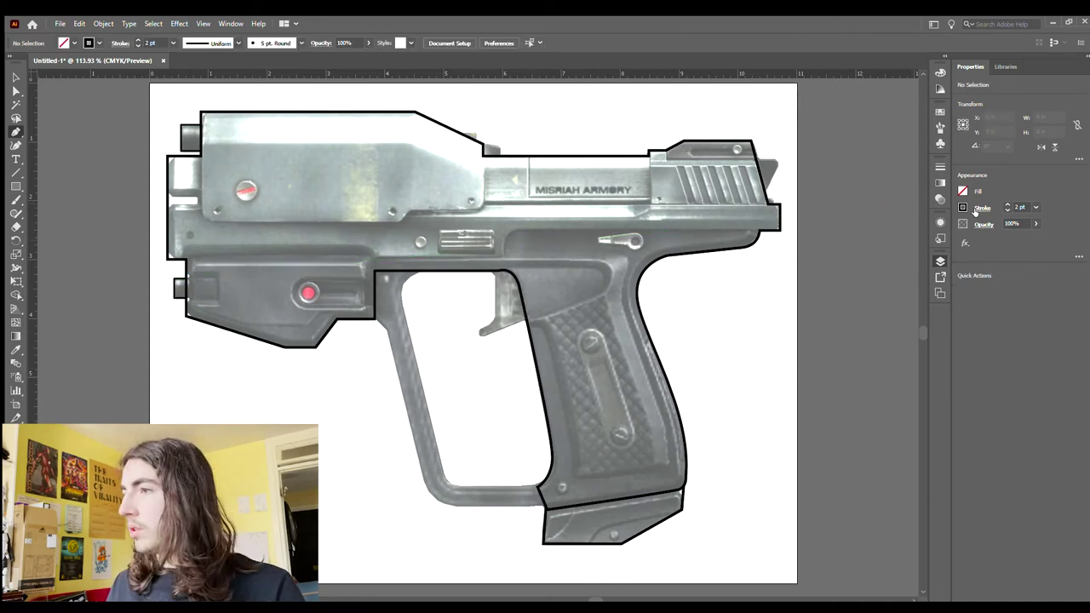
{"action": "left_click", "coordinate": [529, 157]}
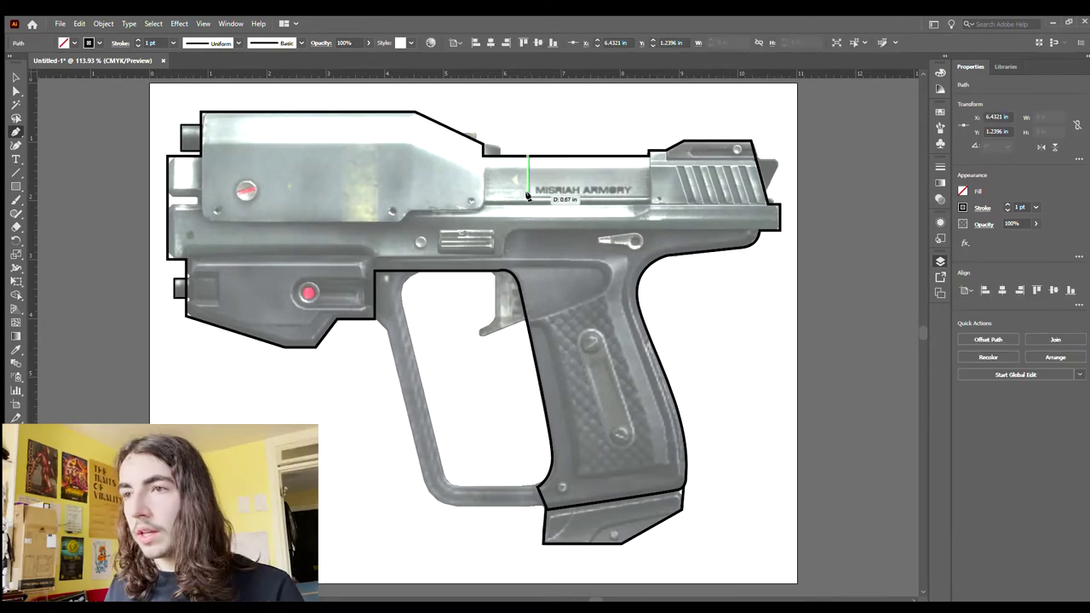
{"action": "left_click", "coordinate": [528, 196]}
{"action": "left_click", "coordinate": [651, 196]}
{"action": "left_click", "coordinate": [661, 301], "text": "ctrl"}
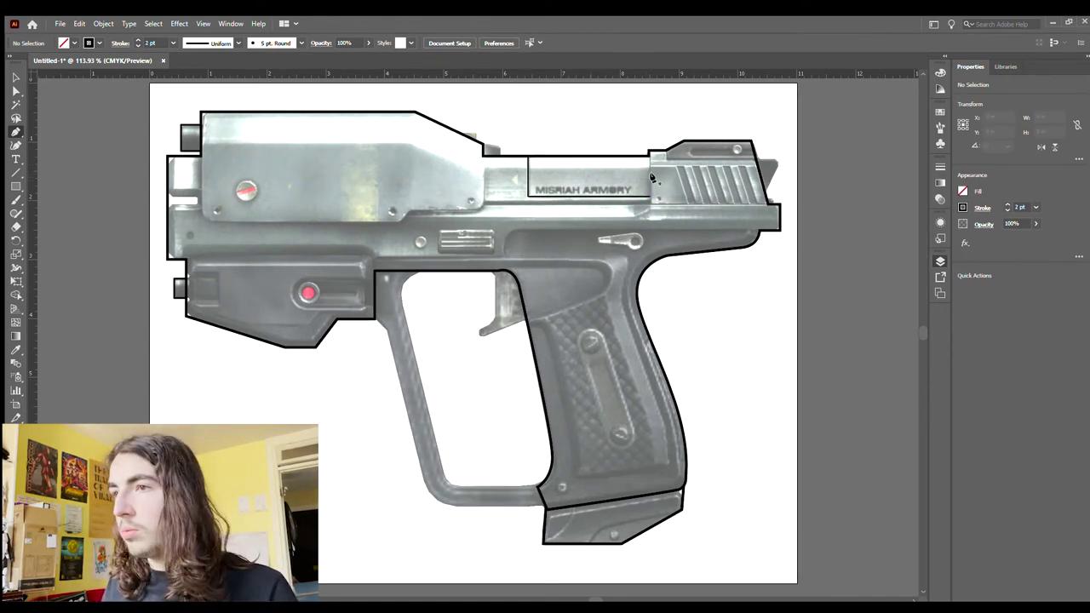
- Draw the vertical front edge of the serrated rear slide section and the long line beneath the slide with a 2 pt stroke
{"action": "left_click", "coordinate": [650, 154]}
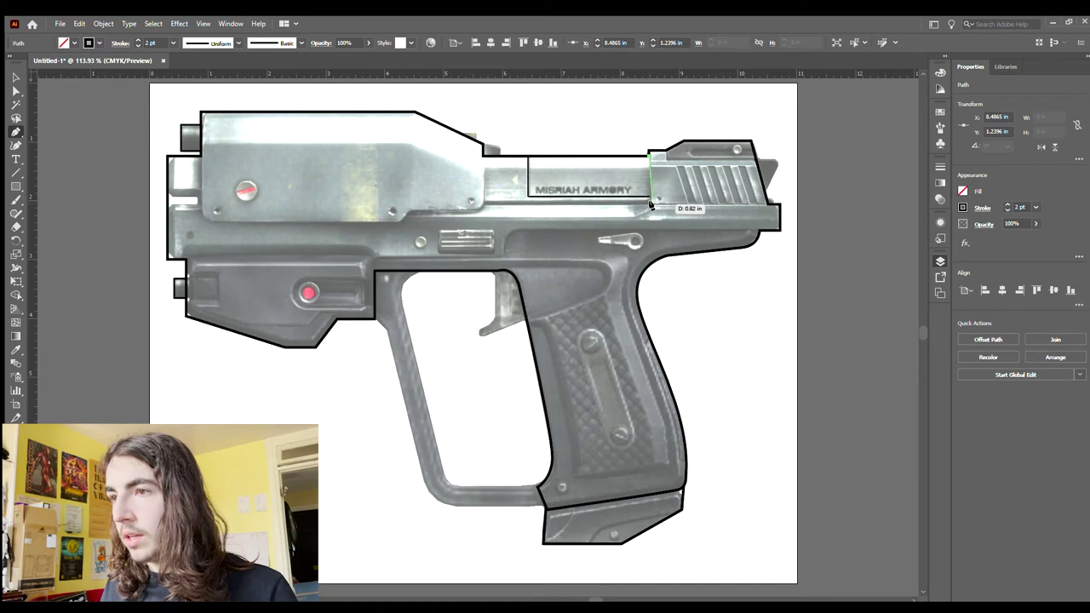
{"action": "left_click", "coordinate": [648, 203]}
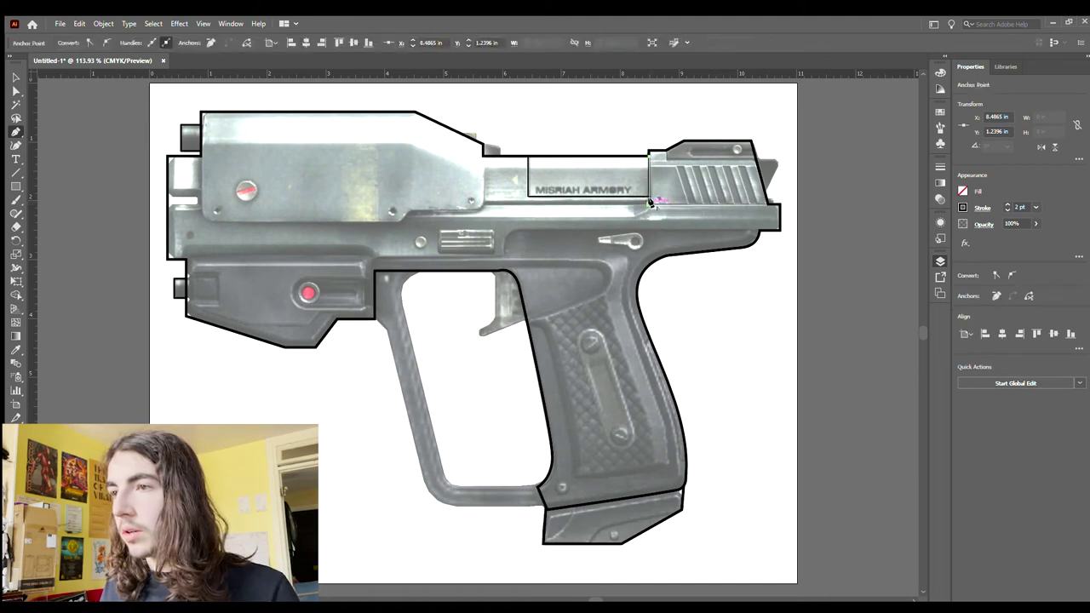
{"action": "key", "text": "Escape"}
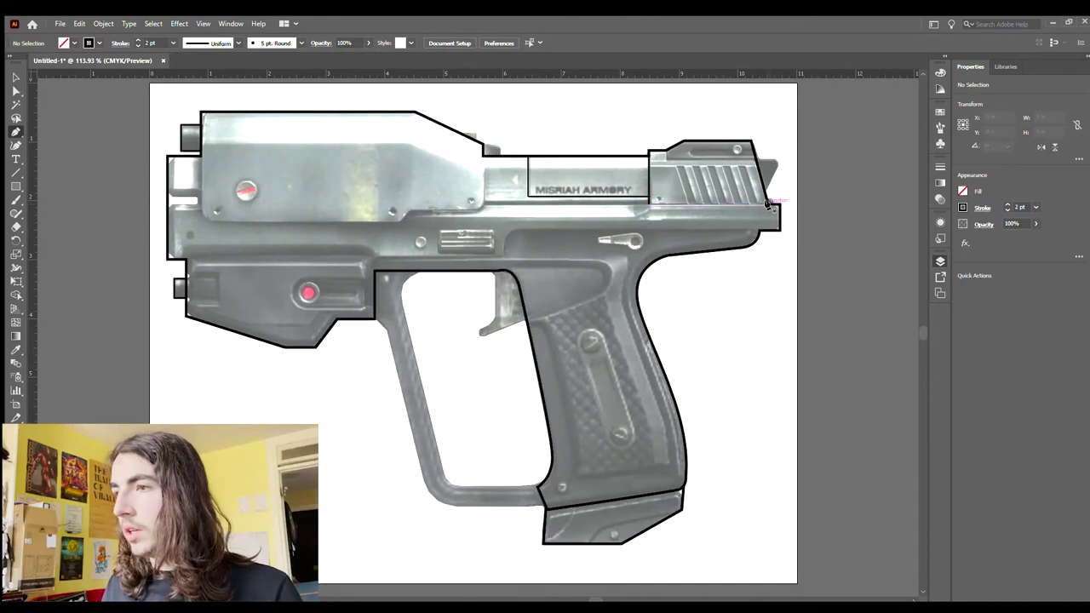
{"action": "left_click", "coordinate": [767, 204]}
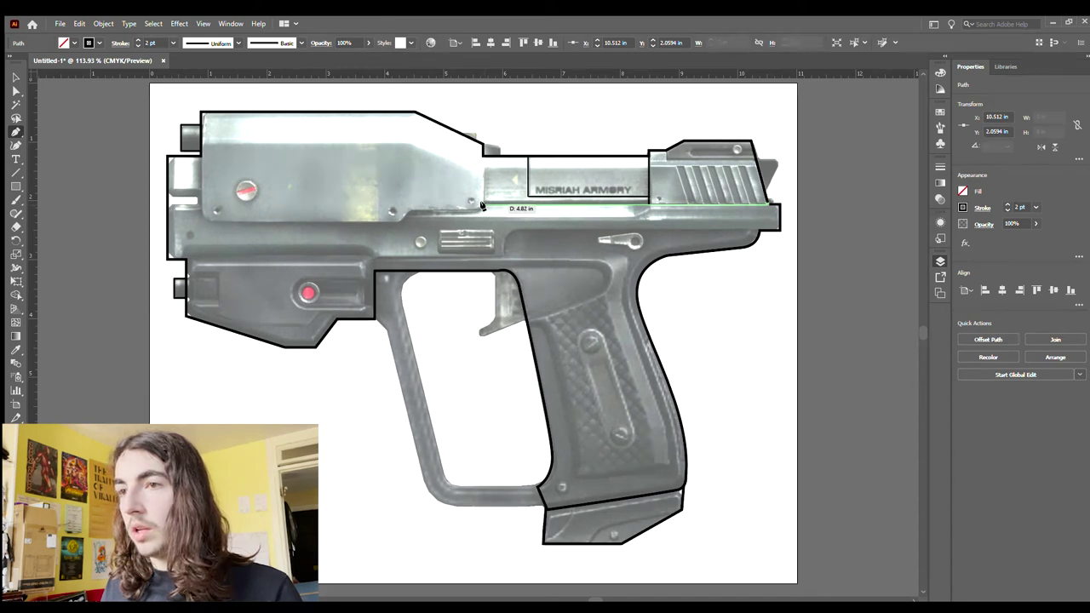
{"action": "left_click", "coordinate": [482, 206]}
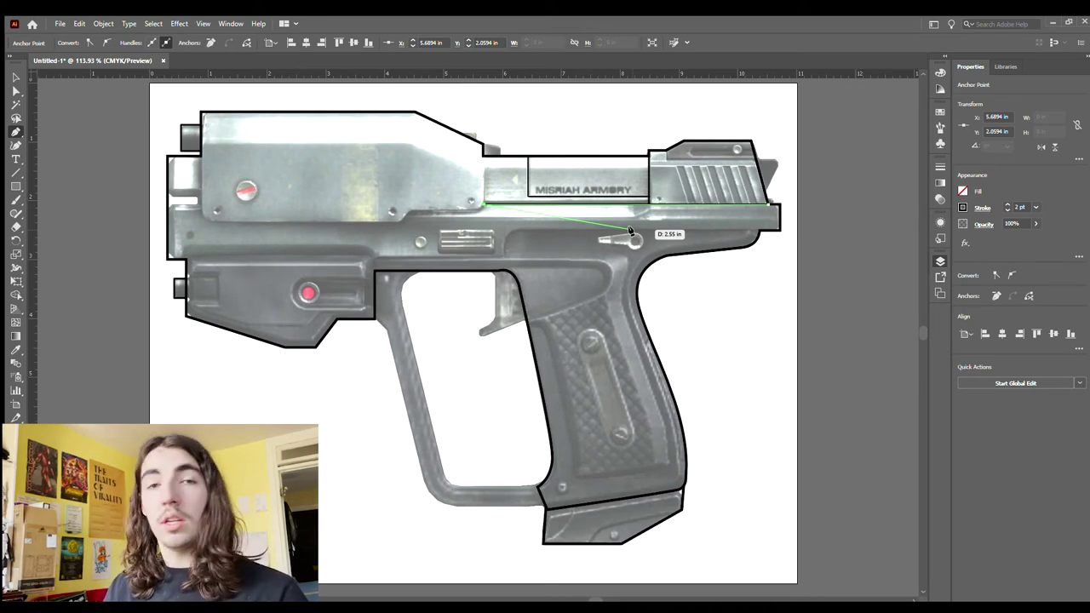
{"action": "left_click", "coordinate": [584, 273], "text": "ctrl"}
- Trace the rear, stepped lower and front edges of the large shroud over the barrel, restarting the path once
{"action": "left_click", "coordinate": [484, 156]}
{"action": "key", "text": "ctrl+z"}
{"action": "key", "text": "ctrl+z"}
{"action": "left_click", "coordinate": [484, 155]}
{"action": "left_click", "coordinate": [483, 205]}
{"action": "left_click", "coordinate": [466, 210]}
{"action": "left_click", "coordinate": [400, 222]}
{"action": "left_click", "coordinate": [210, 221]}
{"action": "left_click", "coordinate": [202, 213]}
{"action": "left_click", "coordinate": [201, 156]}
{"action": "left_click", "coordinate": [540, 235], "text": "ctrl"}
- Redraw the line beneath the slide up to the shroud's rear edge and outline the small tabs by the shroud's sloped top
{"action": "scroll", "coordinate": [502, 210], "scroll_direction": "up", "scroll_amount": 3}
{"action": "scroll", "coordinate": [501, 210], "scroll_direction": "down", "scroll_amount": 3}
{"action": "left_click", "coordinate": [733, 230]}
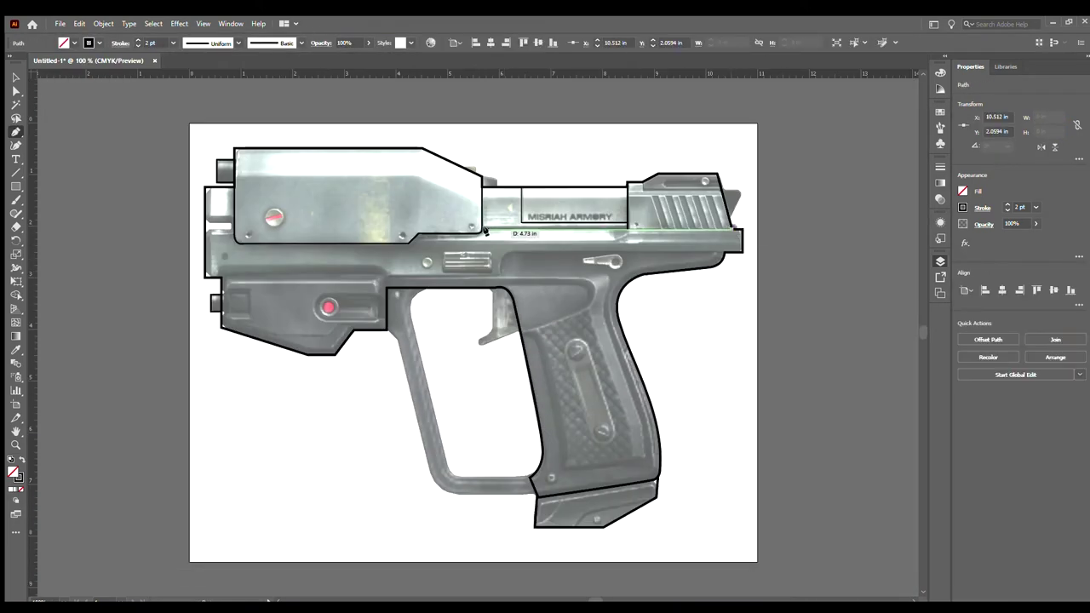
{"action": "scroll", "coordinate": [476, 176], "scroll_direction": "up", "scroll_amount": 3}
{"action": "left_click", "coordinate": [476, 172]}
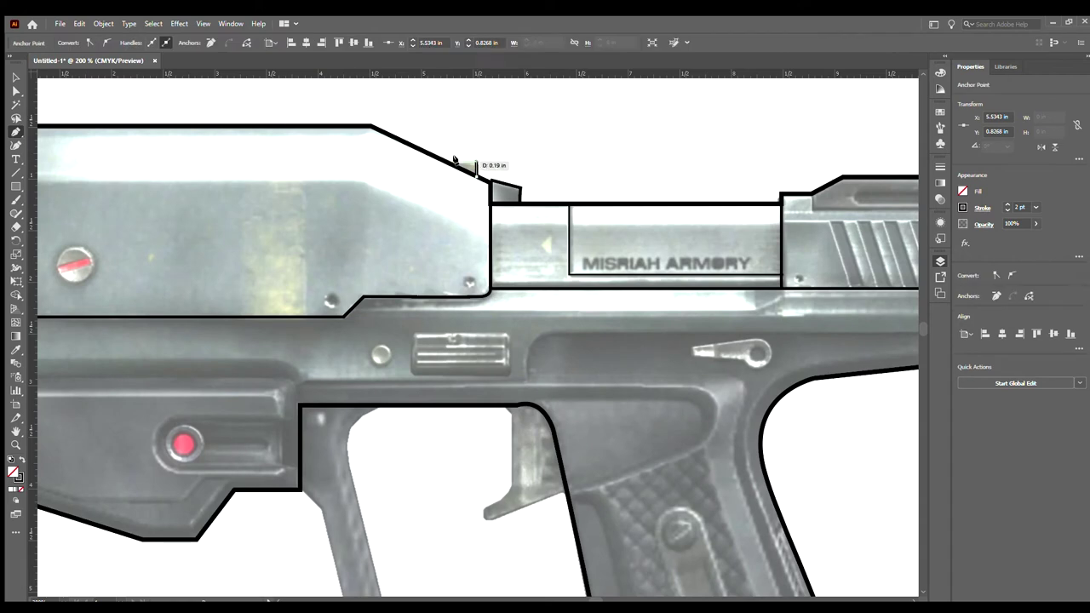
- Outline the small lever above the grip and add a circle on its pivot
{"action": "scroll", "coordinate": [454, 161], "scroll_direction": "down", "scroll_amount": 4}
{"action": "left_click", "coordinate": [691, 171]}
{"action": "left_click_drag", "start_coordinate": [771, 187], "coordinate": [772, 189]}
{"action": "mouse_move", "coordinate": [757, 190]}
{"action": "left_mouse_down"}
{"action": "mouse_move", "coordinate": [745, 188]}
{"action": "mouse_move", "coordinate": [764, 185]}
{"action": "left_mouse_up"}
{"action": "left_click", "coordinate": [744, 181]}
{"action": "left_click", "coordinate": [796, 216], "text": "ctrl"}
{"action": "key", "text": "l"}
{"action": "key", "text": "p"}
- Outline the ribbed rectangular panel above the trigger guard and draw the horizontal rib lines inside it
{"action": "left_click", "coordinate": [411, 157]}
{"action": "left_click", "coordinate": [410, 197]}
{"action": "left_click", "coordinate": [511, 198]}
{"action": "left_click", "coordinate": [511, 157]}
{"action": "left_click", "coordinate": [411, 157]}
{"action": "left_click", "coordinate": [452, 176], "text": "ctrl"}
{"action": "left_click", "coordinate": [410, 167]}
{"action": "left_click", "coordinate": [511, 167]}
{"action": "left_click", "coordinate": [510, 176]}
{"action": "left_click", "coordinate": [454, 172], "text": "ctrl"}
- Draw circles around the round pin beside the ribbed panel and around the red button on the lower module
{"action": "key", "text": "l"}
{"action": "left_click_drag", "start_coordinate": [370, 165], "coordinate": [393, 189]}
{"action": "left_click_drag", "start_coordinate": [163, 247], "coordinate": [203, 287]}
{"action": "left_click", "coordinate": [247, 287], "text": "ctrl"}
- Trace the inner edge of the trigger guard from the frame down around its lower front corner
{"action": "key", "text": "p"}
{"action": "scroll", "coordinate": [372, 163], "scroll_direction": "down", "scroll_amount": 4}
{"action": "left_click", "coordinate": [372, 161]}
{"action": "left_click_drag", "start_coordinate": [348, 206], "coordinate": [352, 224]}
{"action": "left_click", "coordinate": [422, 516]}
- Trace the outer edge of the trigger guard from the module's rear corner to the grip base with a 2 pt stroke
{"action": "scroll", "coordinate": [307, 150], "scroll_direction": "down", "scroll_amount": 5}
{"action": "left_click", "coordinate": [302, 150]}
{"action": "left_click", "coordinate": [321, 171]}
{"action": "left_click", "coordinate": [385, 429]}
{"action": "left_click_drag", "start_coordinate": [443, 477], "coordinate": [476, 477]}
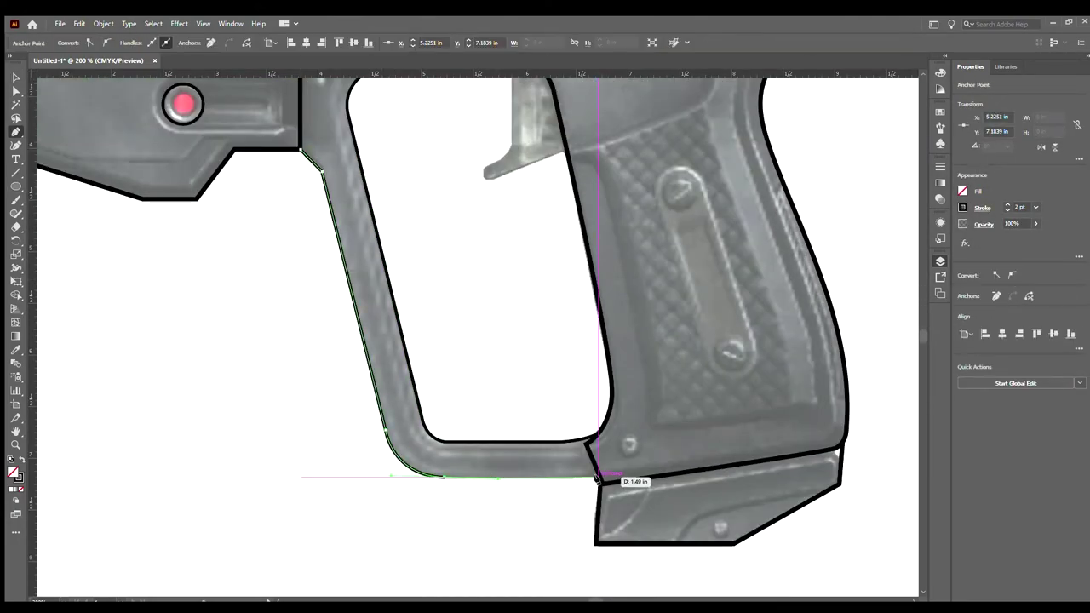
{"action": "left_click", "coordinate": [601, 479]}
{"action": "left_click", "coordinate": [909, 251], "text": "ctrl"}
- Trace the trigger from the frame around its curved tip and back to the grip with a 2 pt stroke
{"action": "scroll", "coordinate": [909, 250], "scroll_direction": "up", "scroll_amount": 8}
{"action": "left_click", "coordinate": [505, 202]}
{"action": "left_click", "coordinate": [510, 211]}
{"action": "left_click", "coordinate": [511, 279]}
{"action": "left_click_drag", "start_coordinate": [483, 303], "coordinate": [467, 305]}
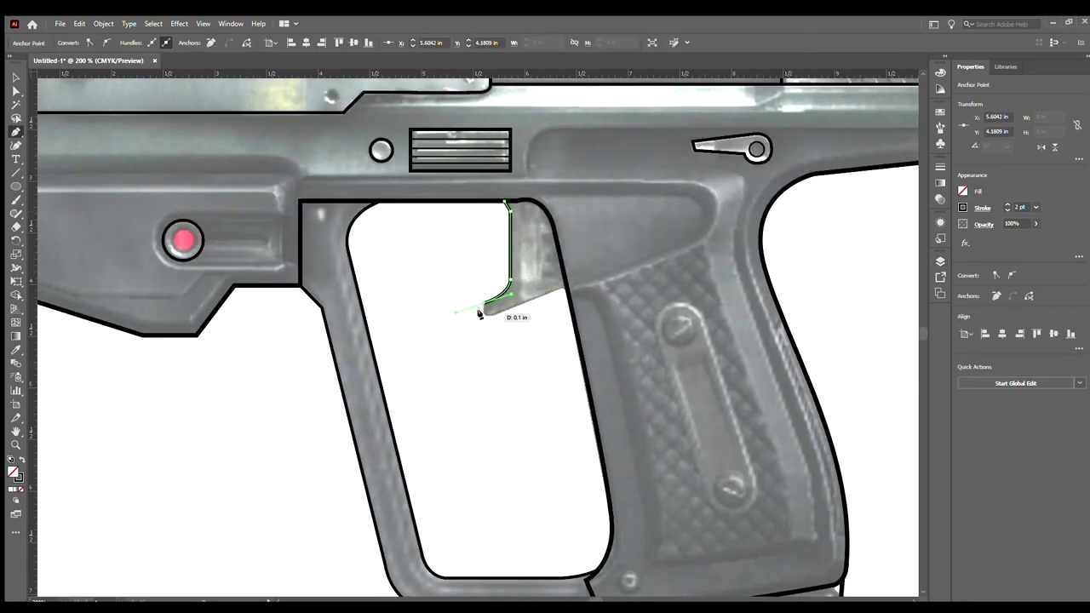
{"action": "left_click", "coordinate": [483, 312]}
{"action": "left_click", "coordinate": [491, 316]}
{"action": "left_click", "coordinate": [564, 287]}
{"action": "left_click", "coordinate": [562, 341], "text": "ctrl"}
- Try to draw the bevelled corners and the slot at the pistol's front end as separate 2 pt lines
{"action": "left_click_drag", "start_coordinate": [562, 340], "coordinate": [879, 528]}
{"action": "left_click", "coordinate": [257, 276]}
{"action": "left_click", "coordinate": [261, 270]}
{"action": "left_click", "coordinate": [305, 270]}
{"action": "left_click", "coordinate": [254, 204]}
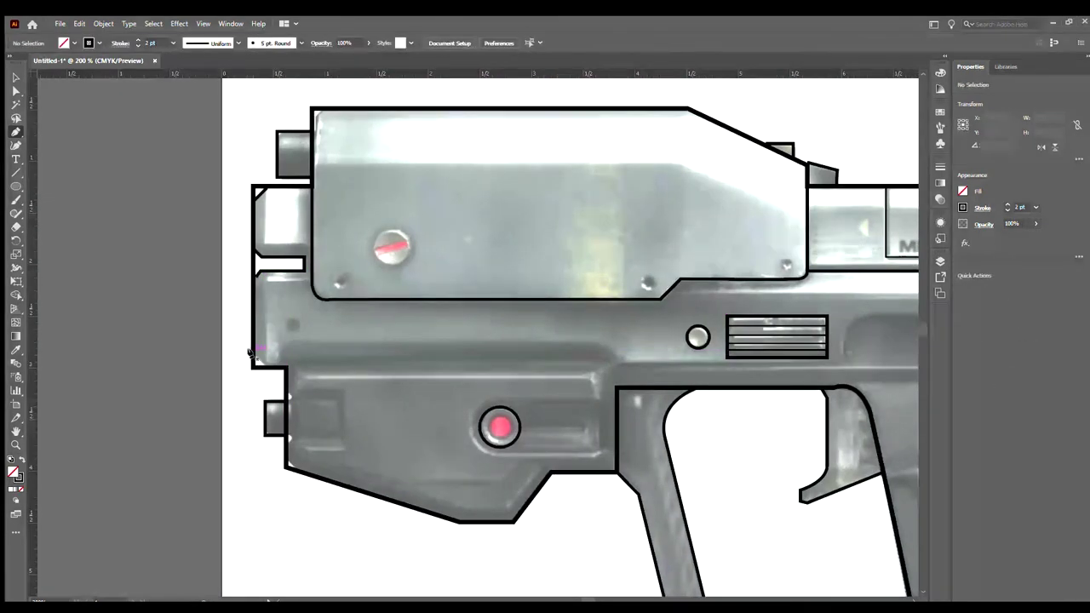
{"action": "key", "text": "ctrl+a"}
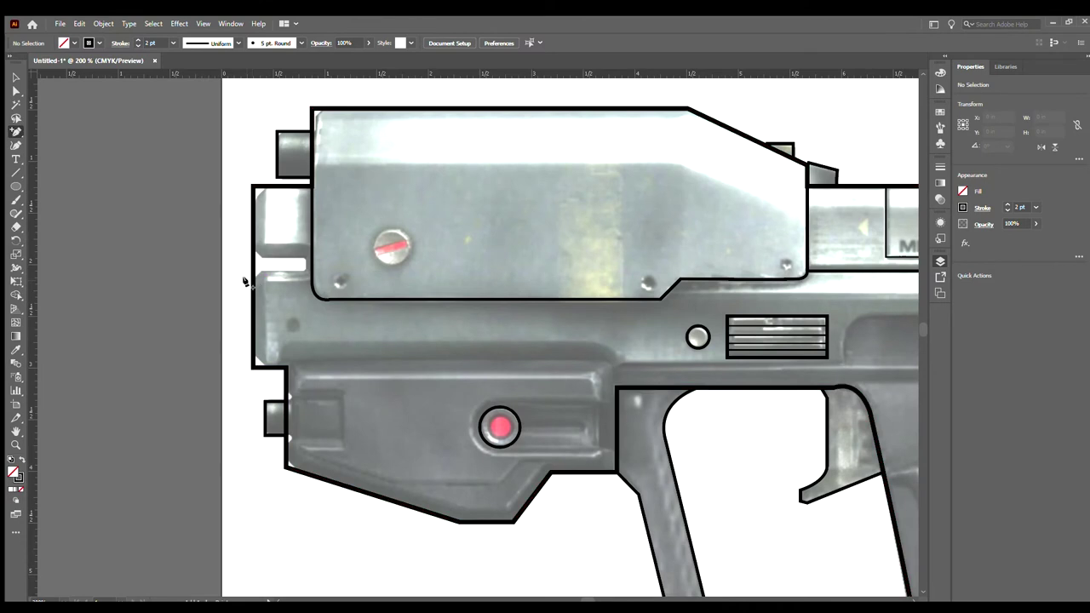
- Add anchor points to the 3 pt main outline's front end and reshape it into bevelled corners and a horizontal slot
{"action": "key", "text": "p"}
{"action": "left_click_drag", "start_coordinate": [253, 271], "coordinate": [307, 257]}
{"action": "mouse_move", "coordinate": [253, 245]}
{"action": "left_mouse_down"}
{"action": "mouse_move", "coordinate": [261, 258]}
{"action": "mouse_move", "coordinate": [253, 249]}
{"action": "left_mouse_up"}
{"action": "left_click", "coordinate": [253, 201]}
{"action": "left_click_drag", "start_coordinate": [253, 186], "coordinate": [266, 186]}
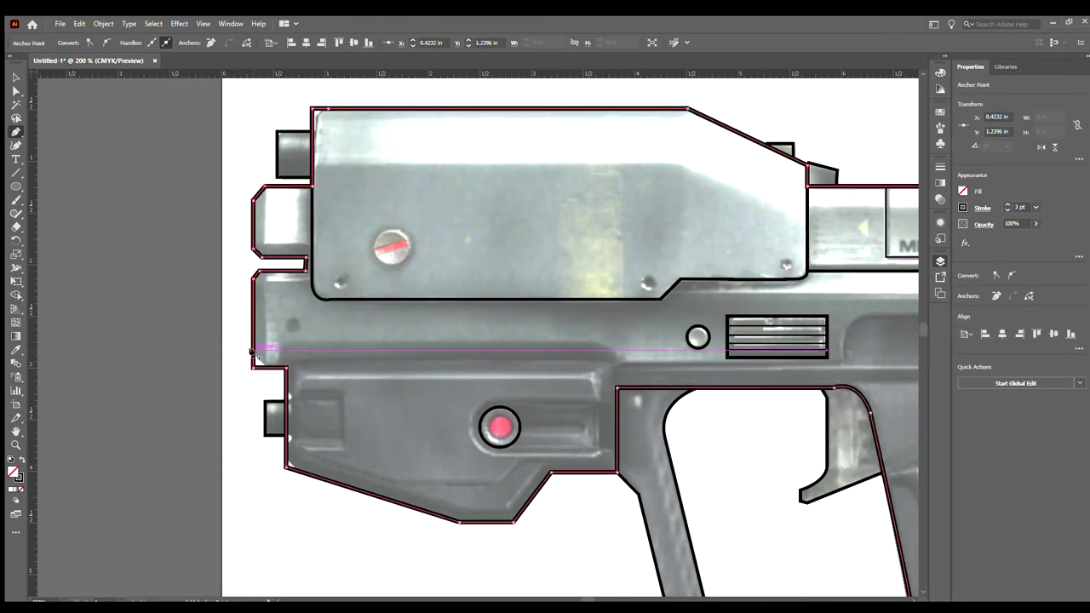
{"action": "left_click", "coordinate": [253, 356]}
{"action": "left_click_drag", "start_coordinate": [253, 367], "coordinate": [268, 367]}
{"action": "left_click", "coordinate": [906, 257], "text": "ctrl"}
- Trace the top edge of the module beneath the barrel and the round-ended recess surrounding its red button
{"action": "left_click", "coordinate": [291, 361]}
{"action": "left_click", "coordinate": [601, 361]}
{"action": "left_click", "coordinate": [617, 372]}
{"action": "left_click", "coordinate": [616, 399]}
{"action": "left_click", "coordinate": [498, 400]}
{"action": "mouse_move", "coordinate": [471, 426]}
{"action": "left_mouse_down"}
{"action": "mouse_move", "coordinate": [464, 450]}
{"action": "mouse_move", "coordinate": [511, 427]}
{"action": "mouse_move", "coordinate": [514, 442]}
{"action": "left_mouse_up"}
{"action": "left_click", "coordinate": [491, 455]}
{"action": "left_click", "coordinate": [617, 455]}
{"action": "left_click", "coordinate": [579, 521], "text": "ctrl"}
- Outline the rectangular block at the front of the module beneath the barrel
{"action": "left_click", "coordinate": [287, 393]}
{"action": "left_click", "coordinate": [344, 392]}
{"action": "left_click", "coordinate": [344, 444]}
{"action": "left_click", "coordinate": [287, 445]}
{"action": "left_click", "coordinate": [264, 507], "text": "ctrl"}
- Draw a circle about 0.25 in wide around the red button with a 1 pt stroke
{"action": "key", "text": "l"}
{"action": "key", "text": "v"}
{"action": "left_click", "coordinate": [566, 514]}
{"action": "key", "text": "l"}
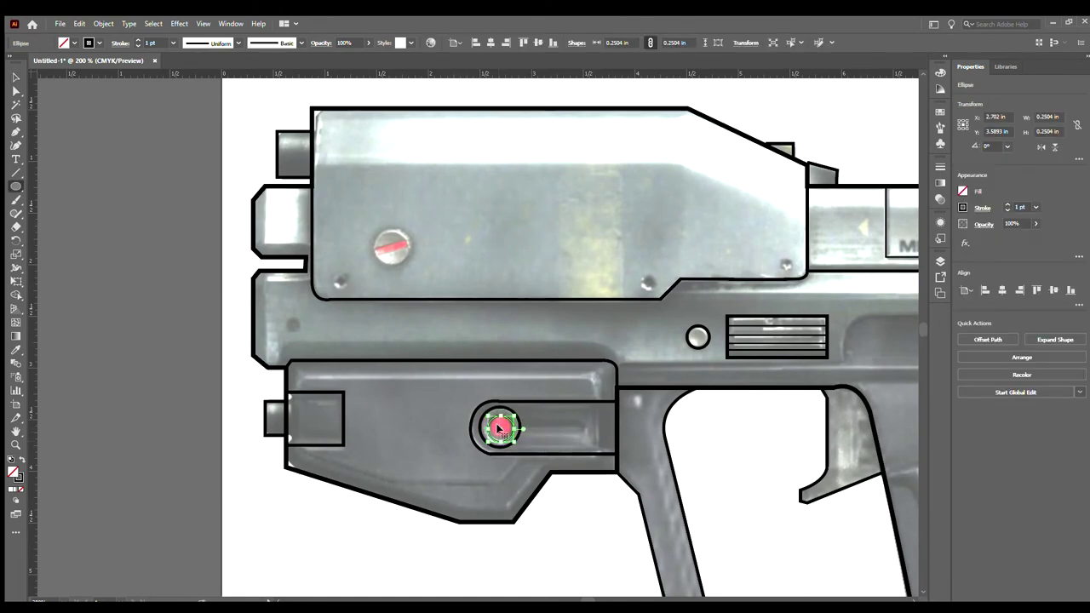
- Trace the narrow round-ended slot extending rearward from the red button and end the path
{"action": "key", "text": "ctrl+plus"}
{"action": "key", "text": "ctrl+shift+a"}
{"action": "key", "text": "p"}
{"action": "left_click", "coordinate": [501, 321]}
{"action": "left_click", "coordinate": [593, 321]}
{"action": "left_click_drag", "start_coordinate": [594, 335], "coordinate": [574, 344]}
{"action": "left_click", "coordinate": [501, 336]}
{"action": "left_click", "coordinate": [591, 429], "text": "ctrl"}
{"action": "key", "text": "ctrl+minus"}
{"action": "key", "text": "ctrl+minus"}
- Trace the lower contour line inside the module, from the front block to the recess's rear end, with a 1 pt stroke
{"action": "left_click", "coordinate": [323, 317]}
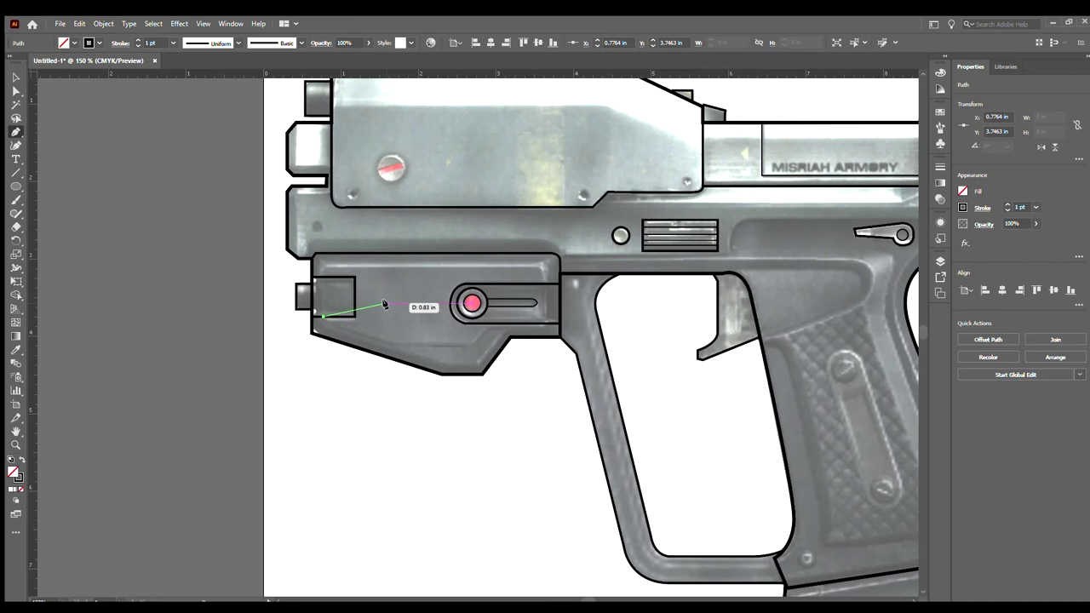
{"action": "left_click", "coordinate": [391, 342]}
{"action": "left_click", "coordinate": [474, 342]}
{"action": "left_click", "coordinate": [486, 329]}
{"action": "left_click", "coordinate": [542, 328]}
{"action": "left_click_drag", "start_coordinate": [546, 324], "coordinate": [546, 319]}
- Try a 1 pt contour line along the inside of the module's top edge, from the recess to the front block
{"action": "left_click", "coordinate": [544, 284]}
{"action": "key", "text": "ctrl+plus"}
{"action": "key", "text": "ctrl+plus"}
{"action": "left_click", "coordinate": [654, 312]}
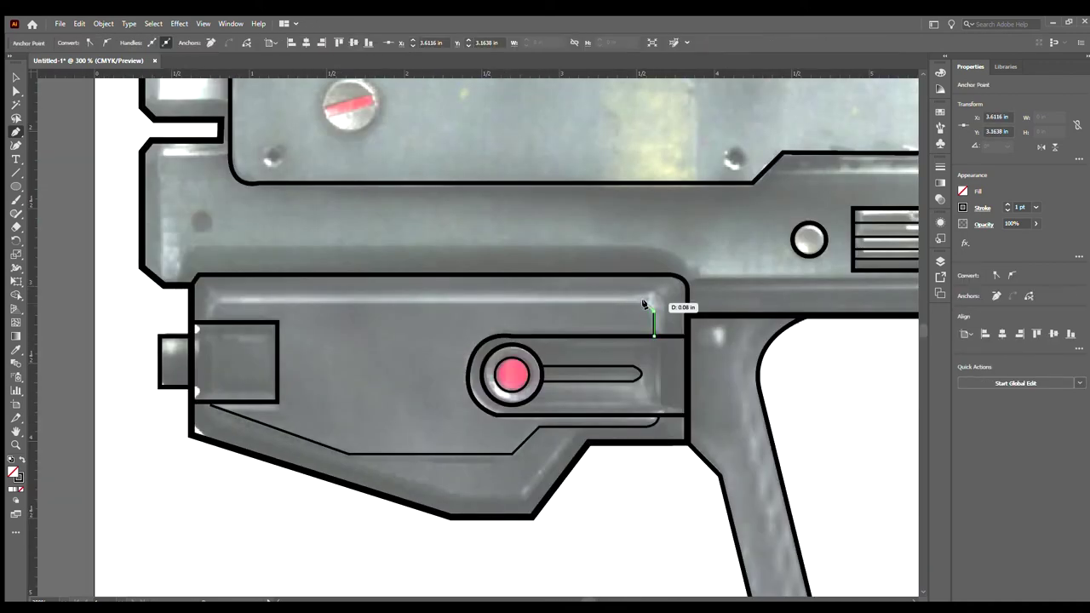
{"action": "left_click_drag", "start_coordinate": [645, 301], "coordinate": [637, 301]}
{"action": "left_click", "coordinate": [223, 302]}
{"action": "left_click_drag", "start_coordinate": [213, 309], "coordinate": [213, 316]}
{"action": "left_click", "coordinate": [213, 321]}
{"action": "key", "text": "ctrl+shift+a"}
- Undo the upper contour line inside the module
{"action": "key", "text": "ctrl+minus"}
{"action": "key", "text": "ctrl+minus"}
{"action": "key", "text": "ctrl+z"}
{"action": "key", "text": "ctrl+z"}
{"action": "key", "text": "ctrl+z"}
{"action": "key", "text": "ctrl+z"}
{"action": "key", "text": "ctrl+z"}
{"action": "key", "text": "ctrl+z"}
- Trace the frame's recess line from the rear, around its curved front corner and forward to the module with a 2 pt stroke
{"action": "scroll", "coordinate": [658, 387], "scroll_direction": "up", "scroll_amount": 1}
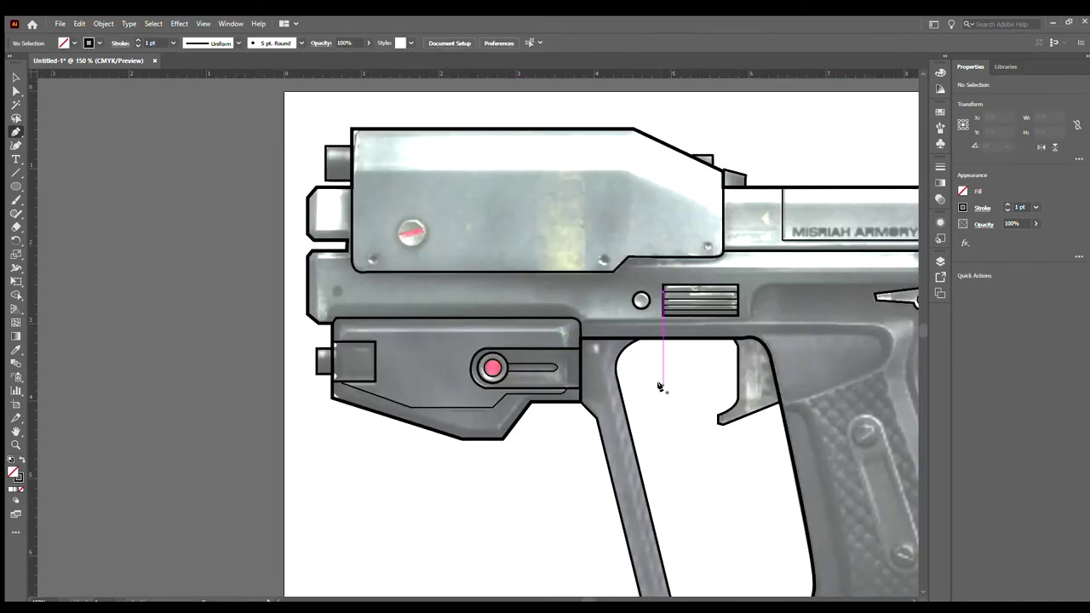
{"action": "scroll", "coordinate": [658, 387], "scroll_direction": "down", "scroll_amount": 3}
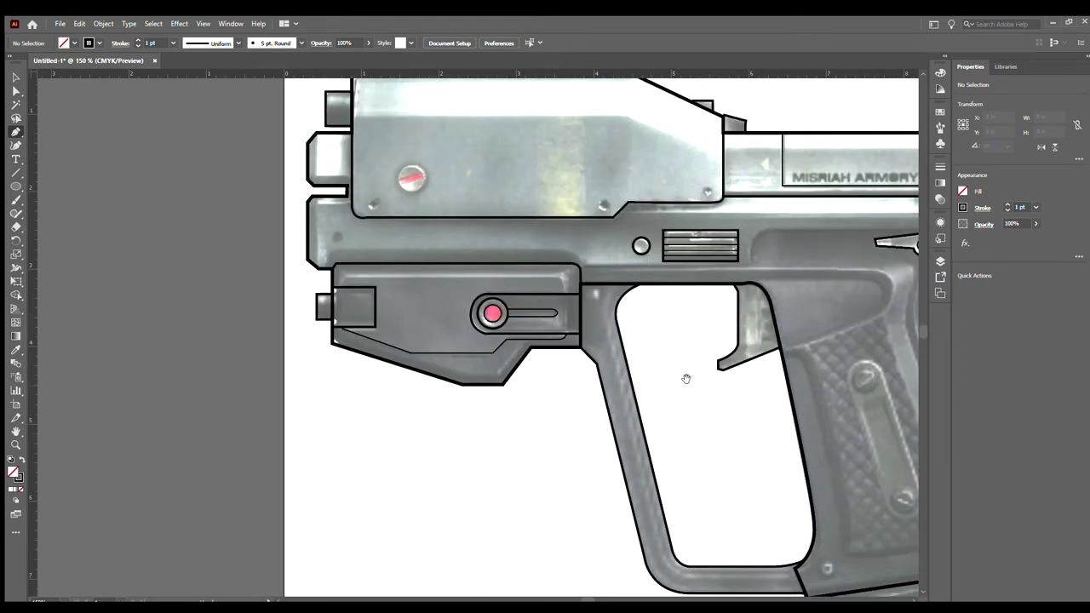
{"action": "scroll", "coordinate": [654, 386], "scroll_direction": "right", "scroll_amount": 10}
{"action": "left_click", "coordinate": [831, 238]}
{"action": "left_click", "coordinate": [514, 238]}
{"action": "left_click_drag", "start_coordinate": [494, 259], "coordinate": [492, 273]}
{"action": "left_click", "coordinate": [495, 273]}
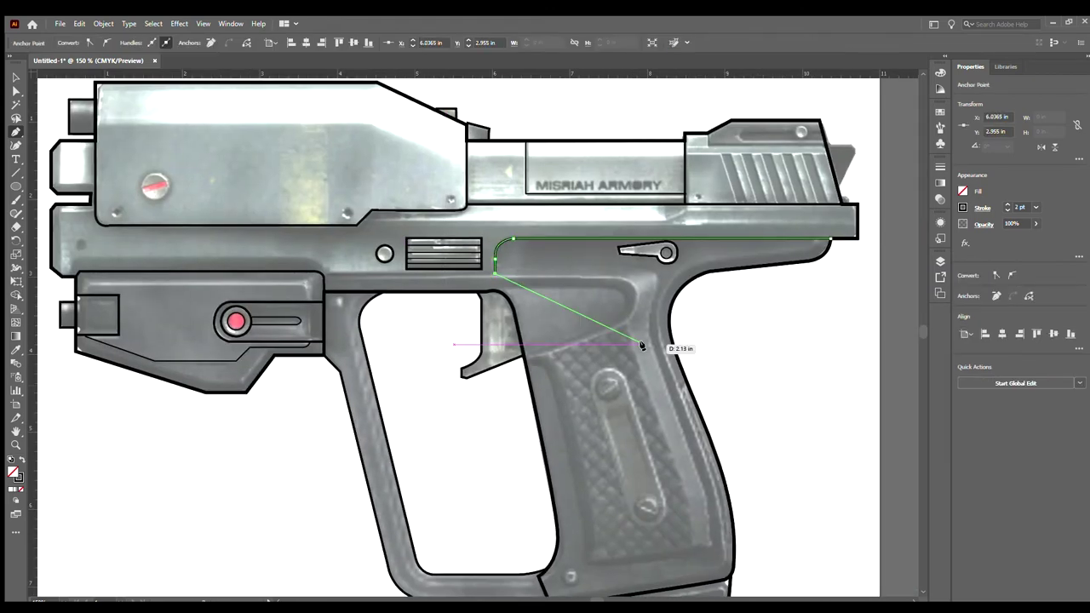
{"action": "left_click", "coordinate": [324, 274]}
{"action": "left_click", "coordinate": [372, 349], "text": "ctrl"}
- Trace the grip panel's contour from the recess's lower front end, down the grip's back, along its base and up to the front strap with a 2 pt stroke
{"action": "left_click", "coordinate": [495, 270]}
{"action": "left_click", "coordinate": [647, 270]}
{"action": "left_click_drag", "start_coordinate": [658, 284], "coordinate": [655, 295]}
{"action": "left_click_drag", "start_coordinate": [653, 342], "coordinate": [659, 356]}
{"action": "left_click", "coordinate": [698, 471]}
{"action": "left_click_drag", "start_coordinate": [710, 546], "coordinate": [706, 572]}
{"action": "left_click", "coordinate": [710, 546]}
{"action": "left_click_drag", "start_coordinate": [587, 562], "coordinate": [517, 553]}
{"action": "left_click", "coordinate": [586, 562]}
{"action": "mouse_move", "coordinate": [549, 378]}
{"action": "left_mouse_down"}
{"action": "mouse_move", "coordinate": [514, 254]}
{"action": "mouse_move", "coordinate": [543, 358]}
{"action": "left_mouse_up"}
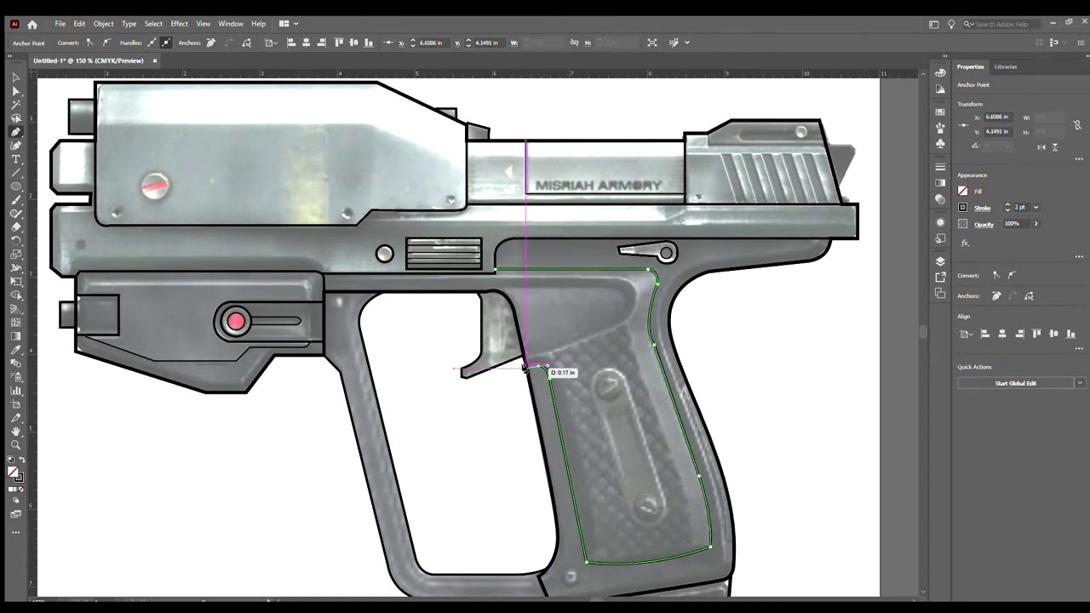
{"action": "key", "text": "ctrl+plus"}
{"action": "left_click", "coordinate": [459, 335]}
{"action": "left_click", "coordinate": [417, 358], "text": "ctrl"}
- Trace the panel above the grip with a 2 pt stroke, from behind the trigger around its rounded rear corner and diagonally back to the front strap
{"action": "left_click", "coordinate": [410, 230]}
{"action": "left_click", "coordinate": [573, 230]}
{"action": "left_click_drag", "start_coordinate": [589, 247], "coordinate": [588, 258]}
{"action": "left_click_drag", "start_coordinate": [578, 266], "coordinate": [559, 276]}
{"action": "left_click", "coordinate": [452, 320]}
{"action": "left_click", "coordinate": [678, 339], "text": "ctrl"}
- Set the stroke to 1 pt and trace the closed outline of the checkered grip inlay
{"action": "left_click", "coordinate": [138, 46]}
{"action": "left_click", "coordinate": [486, 318]}
{"action": "left_click", "coordinate": [591, 274]}
{"action": "left_click", "coordinate": [660, 467]}
{"action": "scroll", "coordinate": [664, 494], "scroll_direction": "down", "scroll_amount": 3}
{"action": "left_click_drag", "start_coordinate": [677, 424], "coordinate": [678, 526]}
{"action": "left_click", "coordinate": [677, 424]}
{"action": "left_click_drag", "start_coordinate": [549, 439], "coordinate": [494, 432]}
{"action": "left_click_drag", "start_coordinate": [486, 168], "coordinate": [464, 131]}
{"action": "left_click", "coordinate": [545, 238], "text": "ctrl"}
- Trace the long plate with rounded ends in the middle of the grip inlay with a 1 pt stroke
{"action": "left_click", "coordinate": [543, 212]}
{"action": "left_click_drag", "start_coordinate": [567, 187], "coordinate": [586, 187]}
{"action": "left_click", "coordinate": [642, 366]}
{"action": "left_click_drag", "start_coordinate": [627, 397], "coordinate": [602, 407]}
{"action": "left_click", "coordinate": [544, 213]}
- Place a circle about 0.29 in across over each of the plate's upper and lower screws
{"action": "key", "text": "l"}
{"action": "key", "text": "v"}
{"action": "mouse_move", "coordinate": [551, 198]}
{"action": "left_mouse_down"}
{"action": "mouse_move", "coordinate": [582, 228]}
{"action": "mouse_move", "coordinate": [616, 375]}
{"action": "left_mouse_up"}
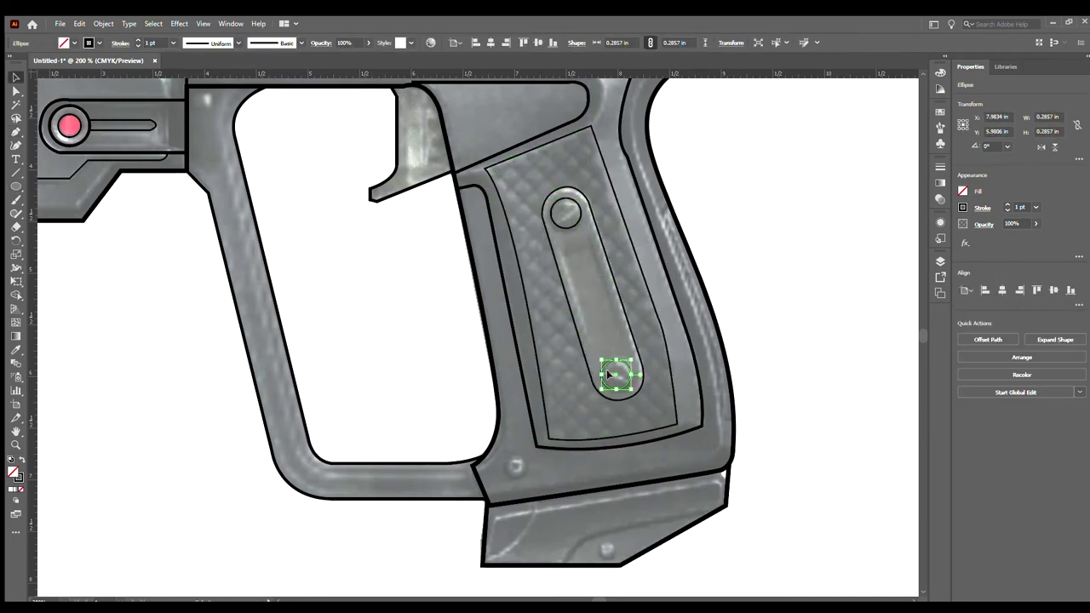
- Fill the grip inlay around the plate with parallel 1 pt diagonal lines sloping down toward the back of the grip
{"action": "key", "text": "p"}
{"action": "left_click", "coordinate": [488, 169]}
{"action": "left_click", "coordinate": [543, 216]}
{"action": "left_click", "coordinate": [508, 162]}
{"action": "left_click", "coordinate": [546, 199]}
{"action": "left_click", "coordinate": [525, 153]}
{"action": "left_click", "coordinate": [558, 188]}
{"action": "left_click", "coordinate": [616, 196]}
{"action": "left_click", "coordinate": [573, 133]}
{"action": "left_click", "coordinate": [603, 161]}
{"action": "left_click", "coordinate": [593, 222]}
{"action": "left_click", "coordinate": [640, 266]}
{"action": "left_click", "coordinate": [606, 258]}
{"action": "left_click", "coordinate": [653, 303]}
{"action": "left_click", "coordinate": [622, 299]}
{"action": "left_click", "coordinate": [571, 320]}
{"action": "left_click", "coordinate": [519, 268]}
{"action": "left_click", "coordinate": [526, 298]}
{"action": "left_click", "coordinate": [584, 352]}
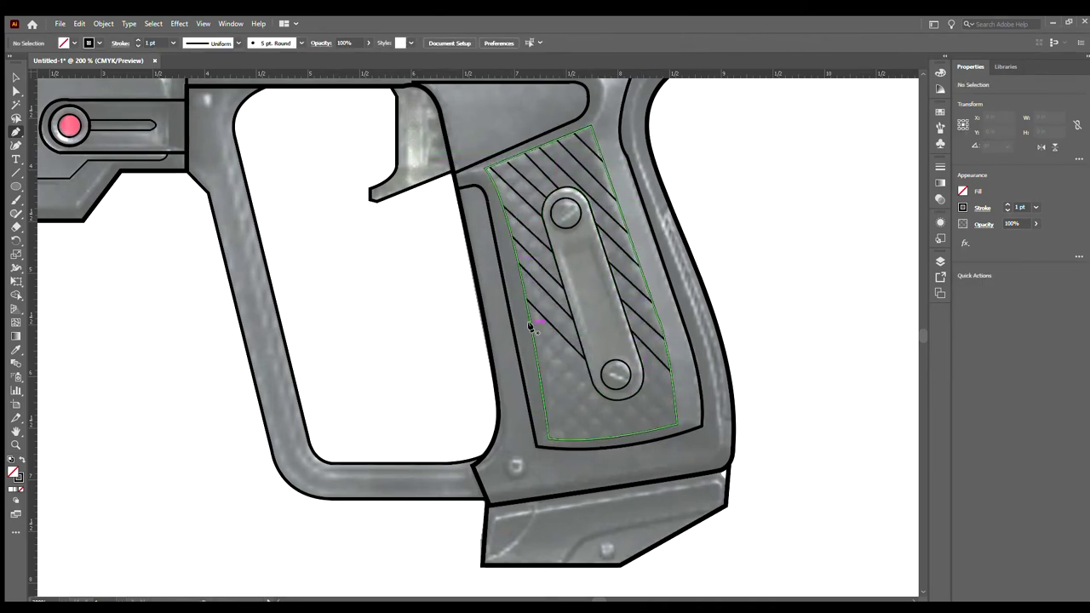
{"action": "left_click", "coordinate": [532, 330]}
{"action": "left_click", "coordinate": [639, 433]}
{"action": "left_click", "coordinate": [657, 429]}
{"action": "left_click", "coordinate": [622, 398]}
{"action": "left_click", "coordinate": [643, 375]}
{"action": "left_click", "coordinate": [617, 436]}
{"action": "left_click", "coordinate": [538, 358]}
{"action": "left_click", "coordinate": [542, 386]}
{"action": "left_click", "coordinate": [596, 437]}
{"action": "left_click", "coordinate": [546, 415]}
{"action": "left_click", "coordinate": [570, 440]}
- Add opposing 1 pt diagonals across the hatching, mainly in front of the plate, to form the checkered pattern
{"action": "left_click", "coordinate": [515, 162]}
{"action": "left_click", "coordinate": [513, 235]}
{"action": "left_click", "coordinate": [545, 204]}
{"action": "left_click", "coordinate": [599, 151]}
{"action": "left_click", "coordinate": [536, 350]}
{"action": "left_click", "coordinate": [571, 318]}
{"action": "left_click", "coordinate": [541, 372]}
{"action": "left_click", "coordinate": [549, 438]}
{"action": "left_click", "coordinate": [592, 390]}
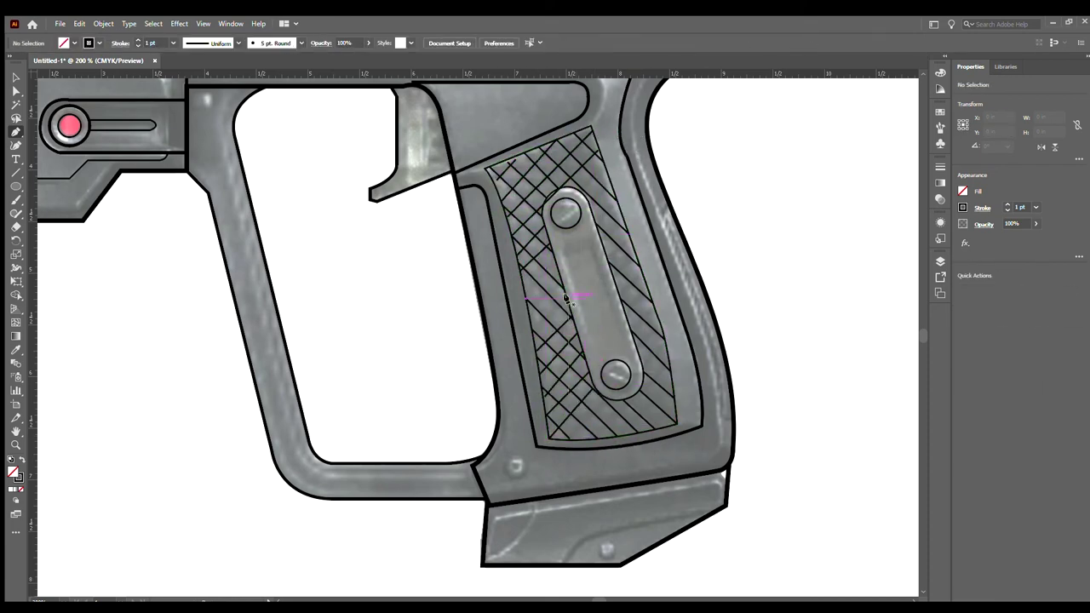
- Trace the narrow slanted rectangle inset in the middle of the grip plate with a 1 pt stroke
{"action": "left_click", "coordinate": [565, 247]}
{"action": "left_click", "coordinate": [588, 241]}
{"action": "left_click", "coordinate": [623, 345]}
{"action": "left_click", "coordinate": [598, 354]}
{"action": "left_click", "coordinate": [565, 247]}
- Draw the diagonal slot lines across the grip plate's upper and lower screws
{"action": "left_click", "coordinate": [556, 223]}
{"action": "left_click", "coordinate": [578, 204]}
{"action": "left_click", "coordinate": [601, 369]}
{"action": "key", "text": "ctrl+shift+a"}
- Add the crossing diagonals behind and below the plate to complete the grip's checkering
{"action": "left_click", "coordinate": [626, 433]}
{"action": "left_click", "coordinate": [671, 386]}
{"action": "left_click", "coordinate": [618, 277]}
{"action": "left_click", "coordinate": [640, 255]}
{"action": "left_click", "coordinate": [632, 318]}
{"action": "left_click", "coordinate": [653, 300]}
- Trace two curved 1 pt contour lines on the magazine base, one at its front and one toward its rear edge
{"action": "left_click", "coordinate": [484, 555]}
{"action": "left_click_drag", "start_coordinate": [536, 499], "coordinate": [535, 448]}
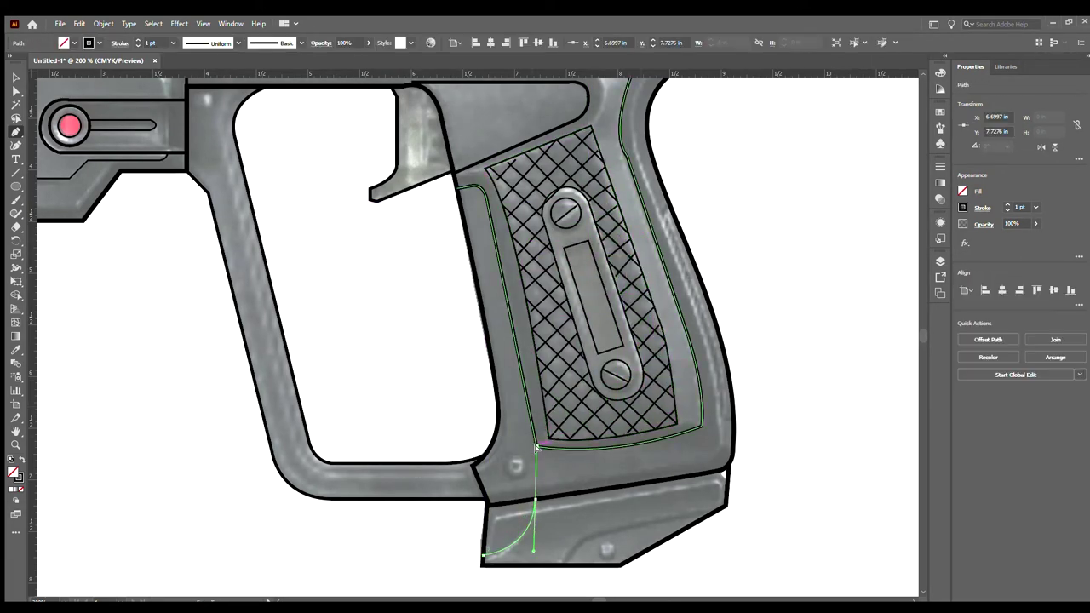
{"action": "key", "text": "ctrl+shift+a"}
{"action": "left_click", "coordinate": [564, 566]}
{"action": "left_click_drag", "start_coordinate": [712, 513], "coordinate": [878, 500]}
{"action": "key", "text": "ctrl+shift+a"}
- Draw a small 1 pt circle over the pin at the grip's lower front corner
{"action": "key", "text": "l"}
{"action": "left_click_drag", "start_coordinate": [502, 457], "coordinate": [523, 477]}
{"action": "key", "text": "ctrl+shift+a"}
- Trace both edges of the slanted slot across the large round screw on the front housing with 1 pt lines
{"action": "scroll", "coordinate": [765, 520], "scroll_direction": "up", "scroll_amount": 2}
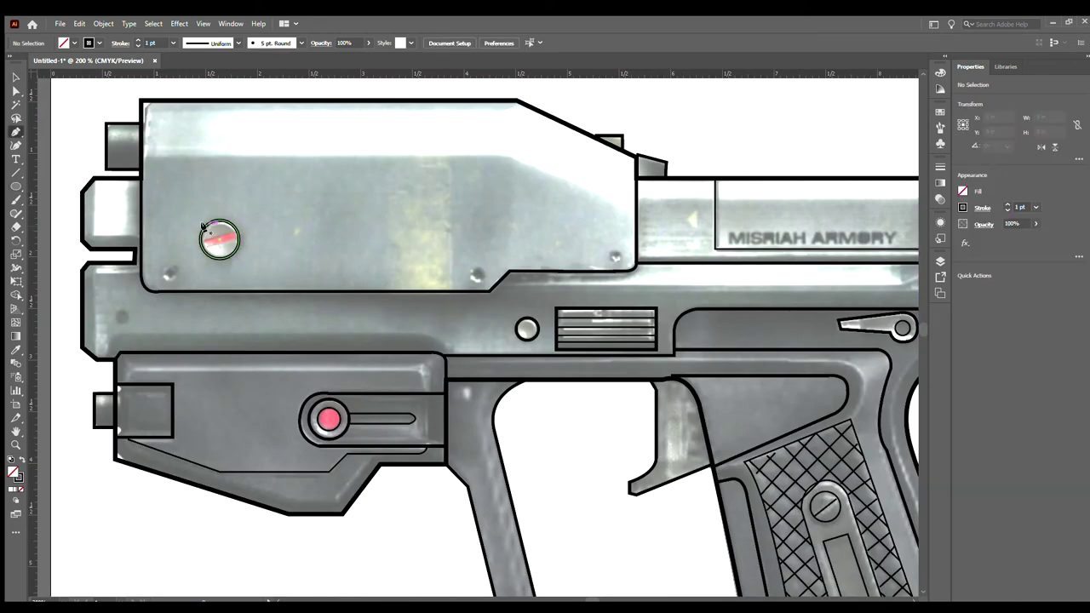
{"action": "left_click_drag", "start_coordinate": [202, 247], "coordinate": [217, 244]}
{"action": "left_click", "coordinate": [365, 203], "text": "ctrl"}
{"action": "scroll", "coordinate": [258, 241], "scroll_direction": "up", "scroll_amount": 2}
{"action": "left_click", "coordinate": [373, 311]}
{"action": "left_click", "coordinate": [445, 296]}
{"action": "key", "text": "ctrl+shift+a"}
{"action": "left_click", "coordinate": [376, 319]}
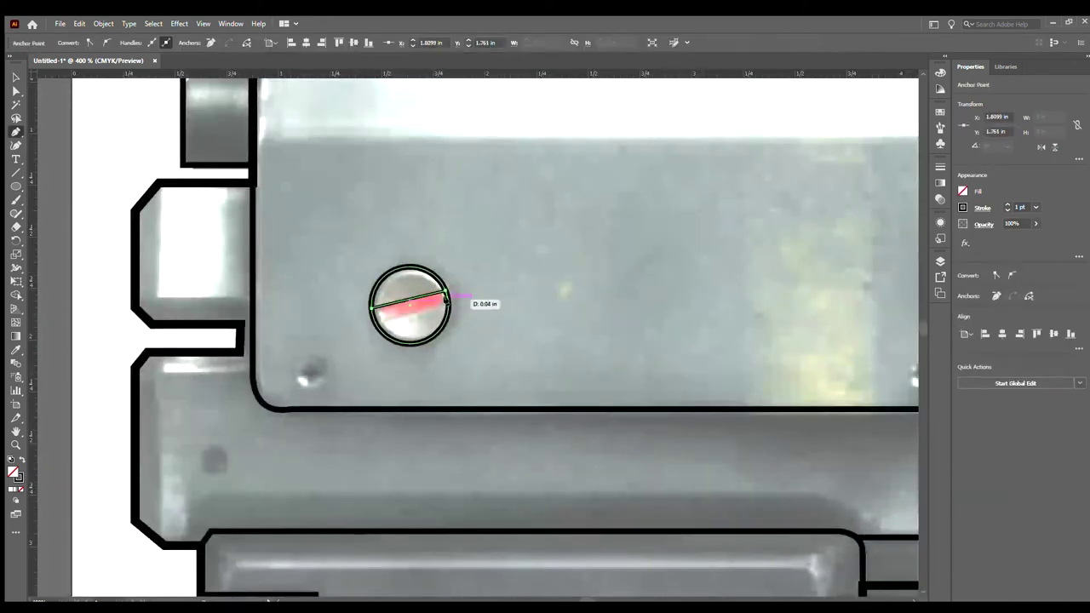
{"action": "left_click", "coordinate": [447, 302]}
{"action": "key", "text": "ctrl+shift+a"}
- Trace the first slanted serration on the rear of the slide as a closed 1 pt parallelogram
{"action": "scroll", "coordinate": [505, 383], "scroll_direction": "down", "scroll_amount": 4}
{"action": "left_click_drag", "start_coordinate": [506, 383], "coordinate": [509, 428]}
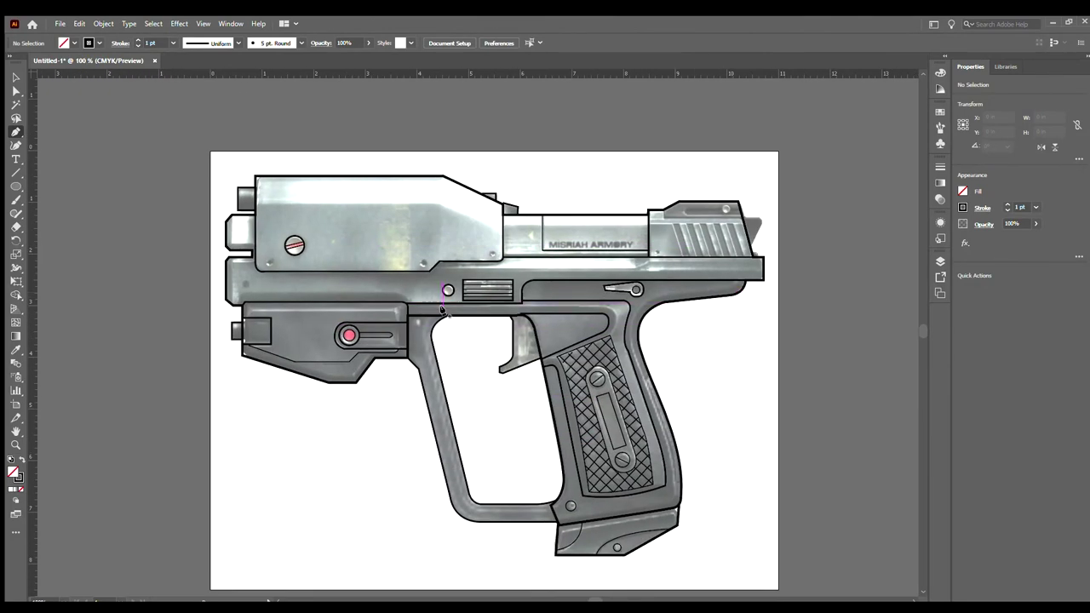
{"action": "scroll", "coordinate": [758, 192], "scroll_direction": "up", "scroll_amount": 3}
{"action": "left_click", "coordinate": [477, 221]}
{"action": "left_click", "coordinate": [508, 320]}
{"action": "left_click", "coordinate": [531, 320]}
{"action": "left_click", "coordinate": [499, 220]}
{"action": "left_click", "coordinate": [476, 221]}
- Paste copies of the serration outline and position them over the other serrations along the rear of the slide
{"action": "key", "text": "v"}
{"action": "key", "text": "ctrl+v"}
{"action": "left_click_drag", "start_coordinate": [473, 288], "coordinate": [541, 221]}
{"action": "key", "text": "ctrl+v"}
{"action": "mouse_move", "coordinate": [474, 288]}
{"action": "left_mouse_down"}
{"action": "mouse_move", "coordinate": [583, 226]}
{"action": "mouse_move", "coordinate": [663, 221]}
{"action": "left_mouse_up"}
{"action": "left_click", "coordinate": [819, 235]}
- Trace the outline of the hammer projecting behind the slide
{"action": "key", "text": "p"}
{"action": "left_click", "coordinate": [689, 203]}
{"action": "left_click", "coordinate": [737, 203]}
{"action": "left_click", "coordinate": [748, 211]}
{"action": "left_click", "coordinate": [747, 221]}
{"action": "left_click", "coordinate": [713, 292]}
{"action": "left_click", "coordinate": [749, 189], "text": "ctrl"}
- Trace the horizontal line above the serrations and the front and lower edges of the rear sight block with a 1 pt stroke
{"action": "left_click", "coordinate": [408, 219]}
{"action": "left_click", "coordinate": [688, 220]}
{"action": "left_click", "coordinate": [451, 178]}
{"action": "left_click", "coordinate": [451, 203]}
{"action": "left_click", "coordinate": [717, 189], "text": "ctrl"}
- Trace the rear sight block's long slot, including its rounded front end, with a 1 pt stroke
{"action": "left_click", "coordinate": [684, 193]}
{"action": "left_click", "coordinate": [524, 194]}
{"action": "key", "text": "ctrl+equal"}
{"action": "left_click_drag", "start_coordinate": [460, 322], "coordinate": [456, 308]}
{"action": "left_click", "coordinate": [472, 312]}
{"action": "left_click", "coordinate": [685, 312]}
- Draw a 1 pt circle over the round pin near the rear end of the sight block's slot
{"action": "key", "text": "l"}
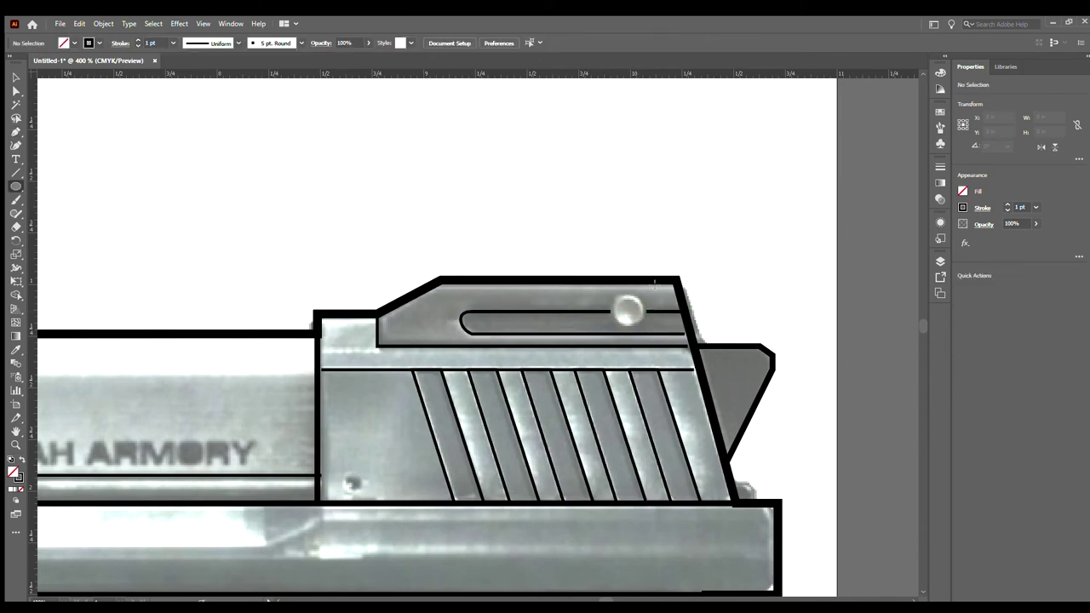
{"action": "left_click_drag", "start_coordinate": [611, 294], "coordinate": [646, 327]}
{"action": "key", "text": "v"}
{"action": "left_click", "coordinate": [657, 241]}
- Place small black-filled circles over the rivet on the slide's serrated rear block and the rivets along the barrel cover's rear lower edge
{"action": "scroll", "coordinate": [656, 241], "scroll_direction": "down", "scroll_amount": 3}
{"action": "key", "text": "l"}
{"action": "scroll", "coordinate": [707, 315], "scroll_direction": "up", "scroll_amount": 2}
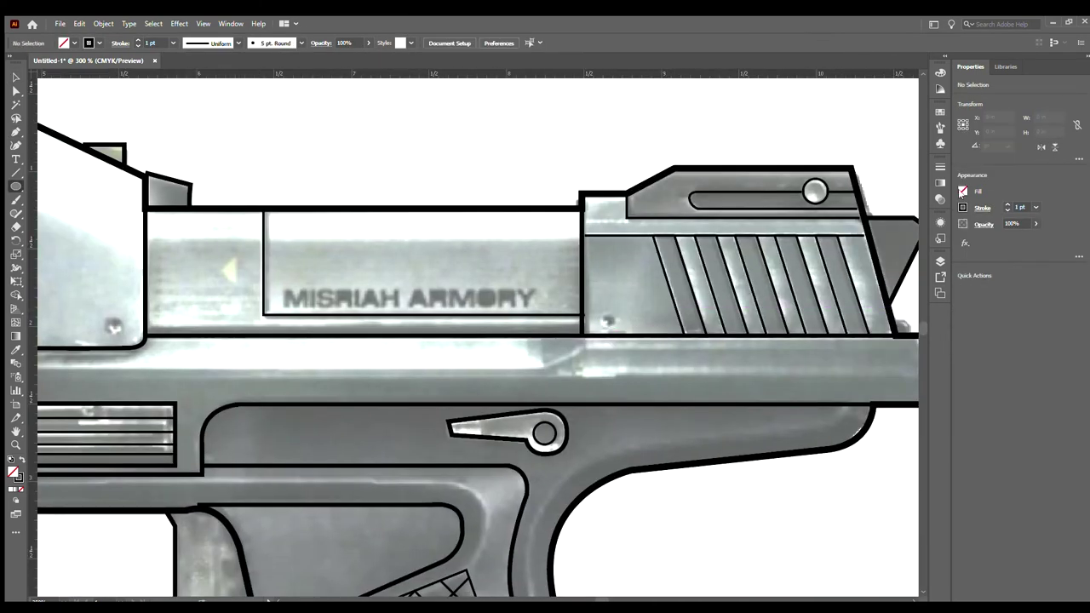
{"action": "left_click", "coordinate": [962, 192]}
{"action": "key", "text": "ctrl+equal"}
{"action": "key", "text": "v"}
{"action": "left_click", "coordinate": [688, 366]}
{"action": "mouse_move", "coordinate": [646, 309]}
{"action": "left_mouse_down"}
{"action": "mouse_move", "coordinate": [660, 323]}
{"action": "mouse_move", "coordinate": [631, 351]}
{"action": "left_mouse_up"}
{"action": "key", "text": "l"}
{"action": "left_click_drag", "start_coordinate": [343, 373], "coordinate": [357, 387]}
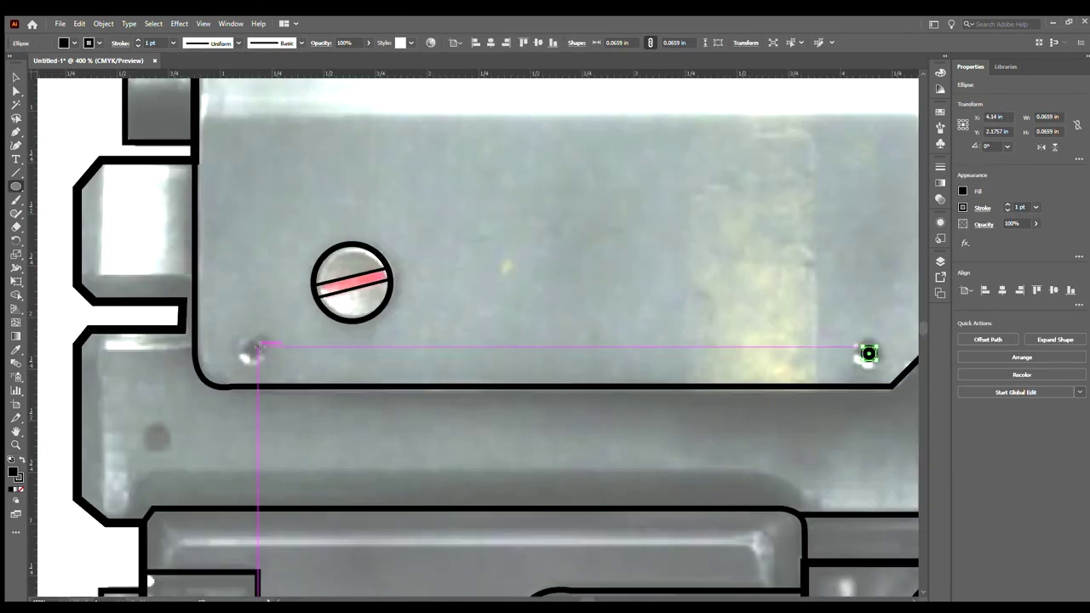
- Place black circles about 0.07 in wide over the rivet at the barrel cover's front lower corner and the frame rivet below it
{"action": "left_click_drag", "start_coordinate": [259, 346], "coordinate": [245, 360]}
{"action": "left_click_drag", "start_coordinate": [358, 443], "coordinate": [582, 325]}
{"action": "left_click_drag", "start_coordinate": [374, 311], "coordinate": [388, 325]}
- Trace the frame's horizontal crease below the slide, including its upward-angled rear end, with an unfilled 1 pt stroke
{"action": "key", "text": "ctrl+minus"}
{"action": "key", "text": "ctrl+minus"}
{"action": "key", "text": "ctrl+minus"}
{"action": "left_click_drag", "start_coordinate": [733, 342], "coordinate": [469, 290]}
{"action": "key", "text": "ctrl+equal"}
{"action": "key", "text": "p"}
{"action": "left_click_drag", "start_coordinate": [860, 281], "coordinate": [217, 240]}
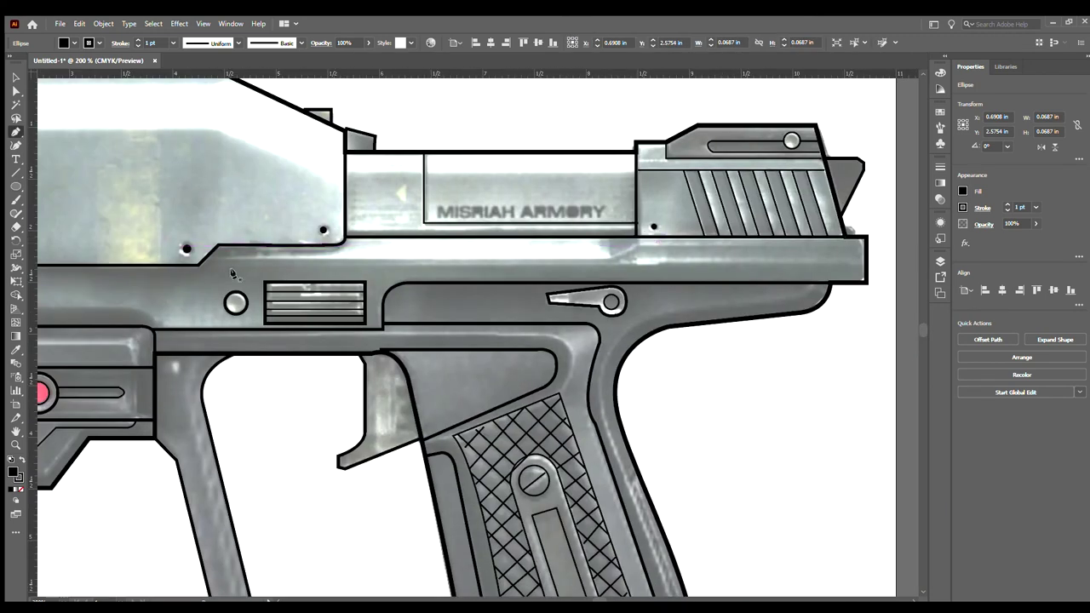
{"action": "left_click", "coordinate": [209, 256]}
{"action": "left_click", "coordinate": [610, 255]}
{"action": "left_click", "coordinate": [635, 242]}
{"action": "key", "text": "slash"}
{"action": "left_click", "coordinate": [749, 328], "text": "ctrl"}
- Trace the round-ended contour on the frame just above the lower front module with a 1 pt stroke
{"action": "left_click_drag", "start_coordinate": [255, 335], "coordinate": [716, 255]}
{"action": "left_click", "coordinate": [615, 247]}
{"action": "key", "text": "ctrl+equal"}
{"action": "mouse_move", "coordinate": [429, 307]}
{"action": "left_mouse_down"}
{"action": "mouse_move", "coordinate": [382, 307]}
{"action": "mouse_move", "coordinate": [665, 297]}
{"action": "left_mouse_up"}
{"action": "left_click", "coordinate": [292, 298]}
{"action": "left_click_drag", "start_coordinate": [261, 324], "coordinate": [242, 334]}
{"action": "left_click", "coordinate": [195, 363], "text": "ctrl"}
- Trace the barrel cover's upper crease, running horizontally and sloping down to its rear edge, with a 1 pt stroke
{"action": "key", "text": "ctrl+minus"}
{"action": "key", "text": "ctrl+minus"}
{"action": "key", "text": "ctrl+minus"}
{"action": "left_click_drag", "start_coordinate": [760, 471], "coordinate": [629, 434]}
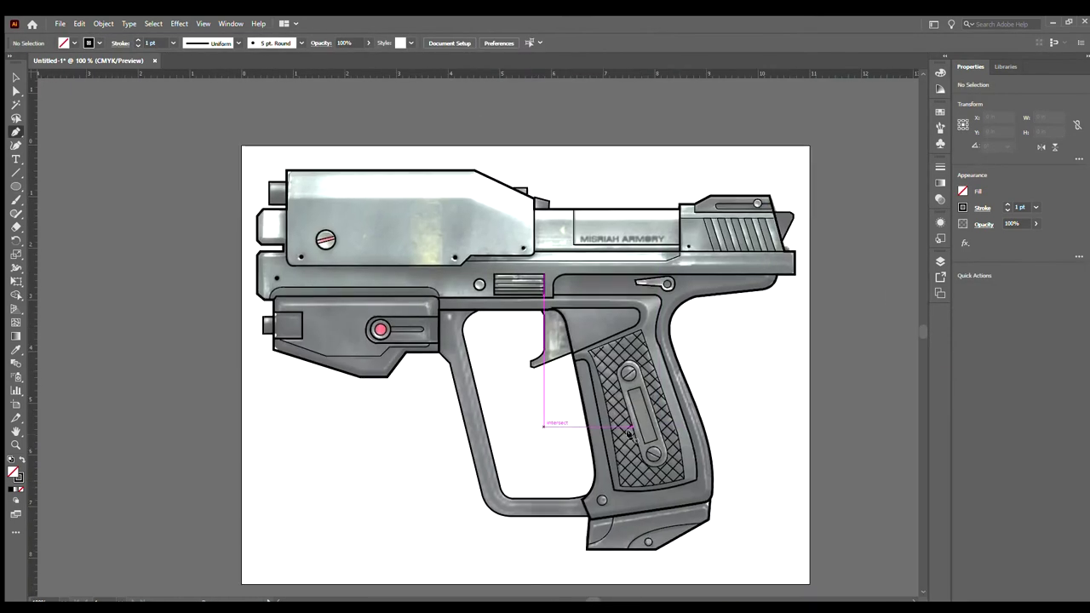
{"action": "key", "text": "ctrl+equal"}
{"action": "left_click_drag", "start_coordinate": [443, 286], "coordinate": [564, 364]}
{"action": "left_click", "coordinate": [312, 206]}
{"action": "left_click", "coordinate": [590, 206]}
{"action": "left_click", "coordinate": [682, 246]}
{"action": "left_click", "coordinate": [729, 228], "text": "ctrl"}
- Trace the straight horizontal line just below the slide's top edge, between the barrel cover and the serrated rear block
{"action": "left_click_drag", "start_coordinate": [728, 230], "coordinate": [569, 232]}
{"action": "left_click", "coordinate": [524, 239]}
{"action": "left_click", "coordinate": [741, 239]}
{"action": "left_click", "coordinate": [788, 228], "text": "ctrl"}
- Draw a light grey rectangle without a stroke, about 0.62 by 1.29 in, over the yellowish vertical band on the barrel cover
{"action": "key", "text": "slash"}
{"action": "key", "text": "m"}
{"action": "left_click_drag", "start_coordinate": [338, 311], "coordinate": [386, 210]}
- Stretch the light grey rectangle upward so the band spans the barrel cover from its top outline to its lower outline
{"action": "key", "text": "v"}
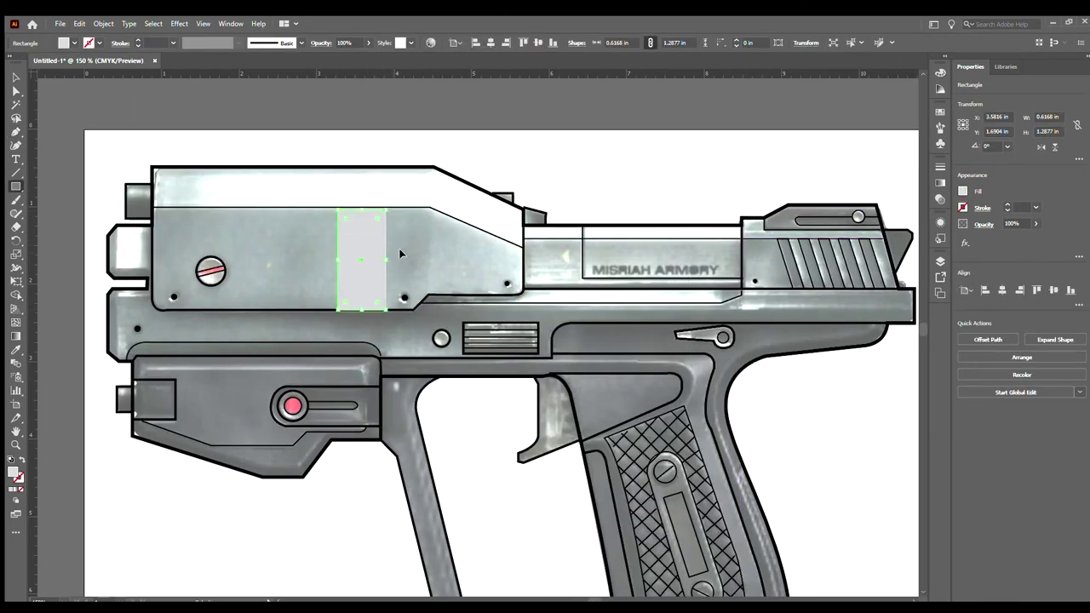
{"action": "key", "text": "ctrl+equal"}
{"action": "key", "text": "ctrl+equal"}
{"action": "left_click_drag", "start_coordinate": [468, 332], "coordinate": [350, 224]}
{"action": "left_click_drag", "start_coordinate": [333, 152], "coordinate": [334, 283]}
{"action": "left_click_drag", "start_coordinate": [333, 320], "coordinate": [474, 192]}
{"action": "left_click", "coordinate": [694, 139]}
- Hide the pistol reference image so that only the line drawing and the grey band are displayed
{"action": "key", "text": "ctrl+minus"}
{"action": "key", "text": "ctrl+minus"}
{"action": "key", "text": "ctrl+minus"}
{"action": "left_click_drag", "start_coordinate": [583, 356], "coordinate": [518, 247]}
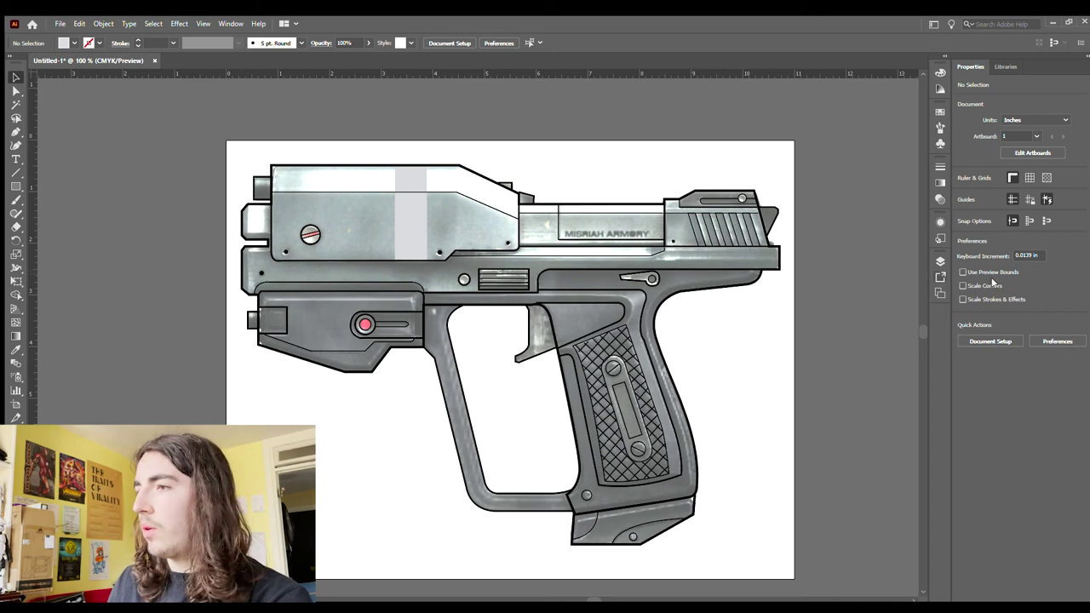
{"action": "left_click", "coordinate": [801, 299]}
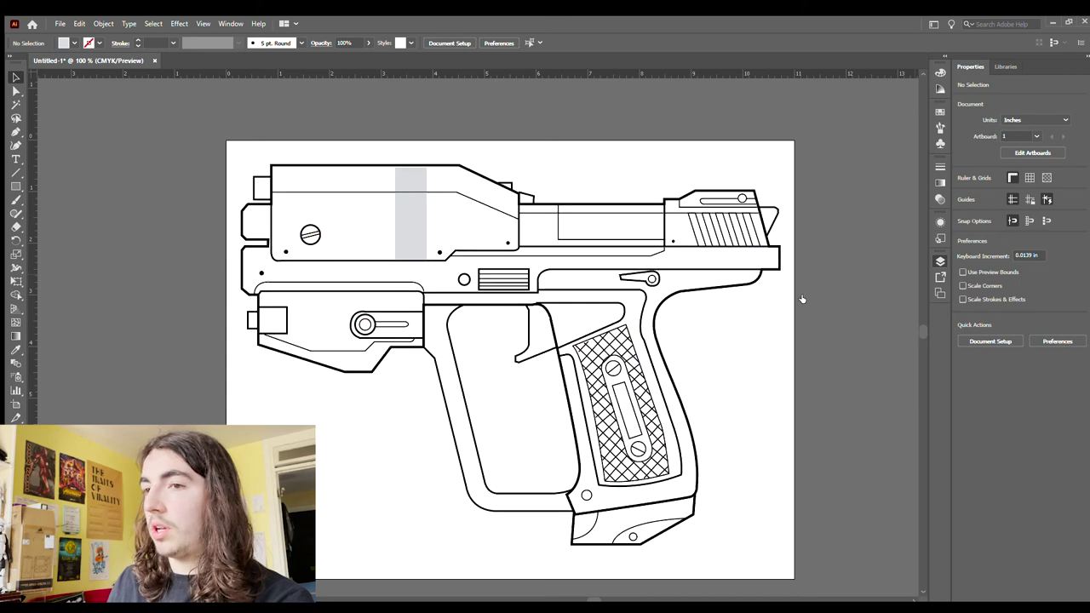